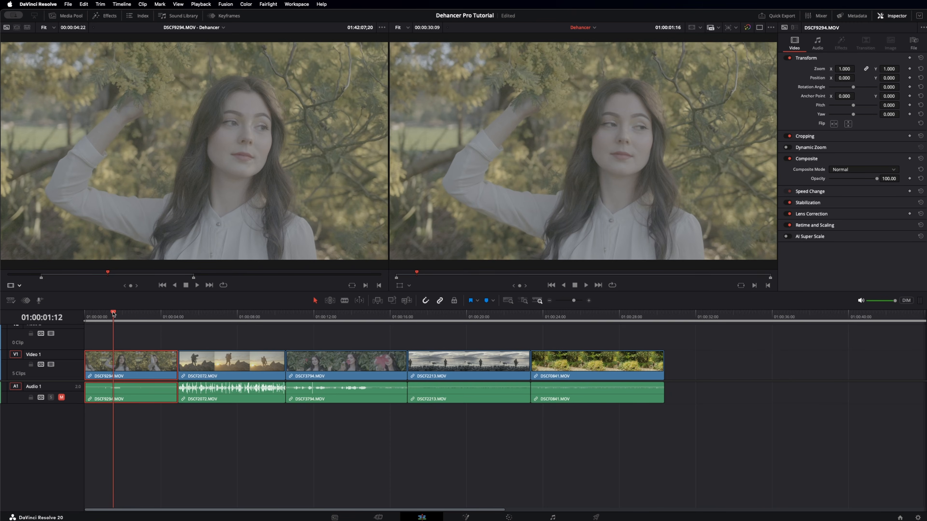
Step: Play back the opening seconds of the first portrait clip on the timeline several times to review the ungraded footage
{"action": "key", "text": "space"}
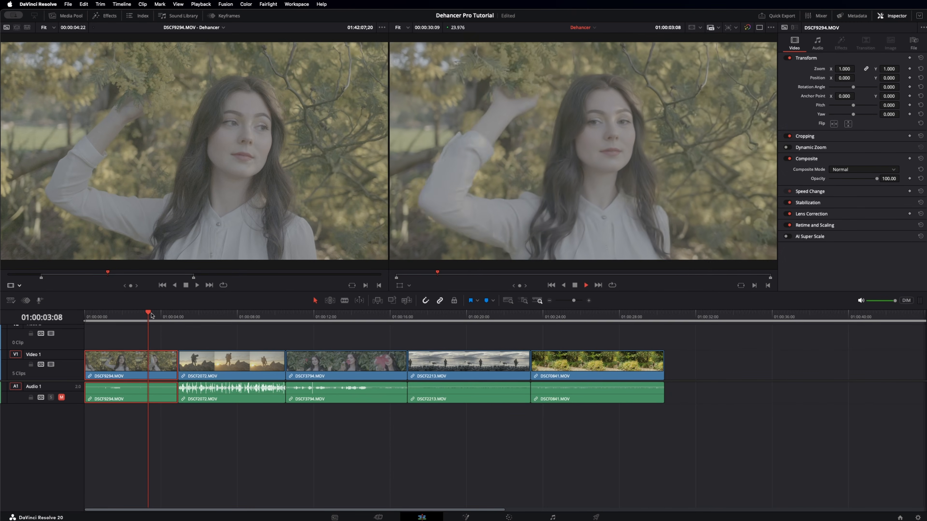
{"action": "left_click_drag", "start_coordinate": [131, 315], "coordinate": [106, 314]}
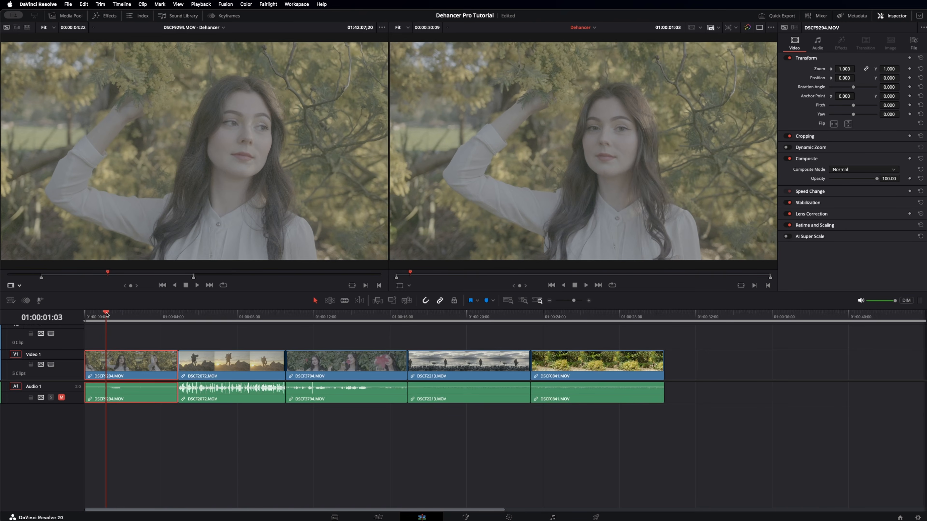
{"action": "key", "text": "space"}
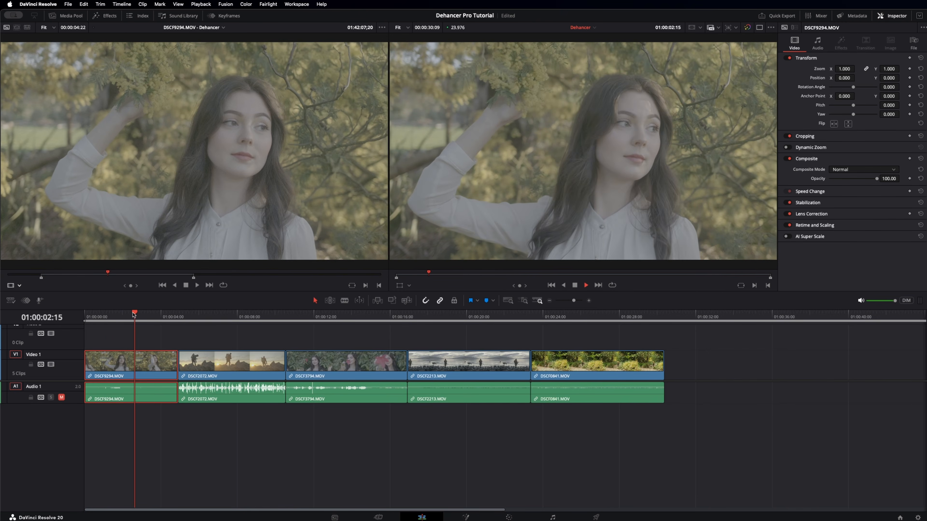
{"action": "left_click_drag", "start_coordinate": [146, 314], "coordinate": [115, 315]}
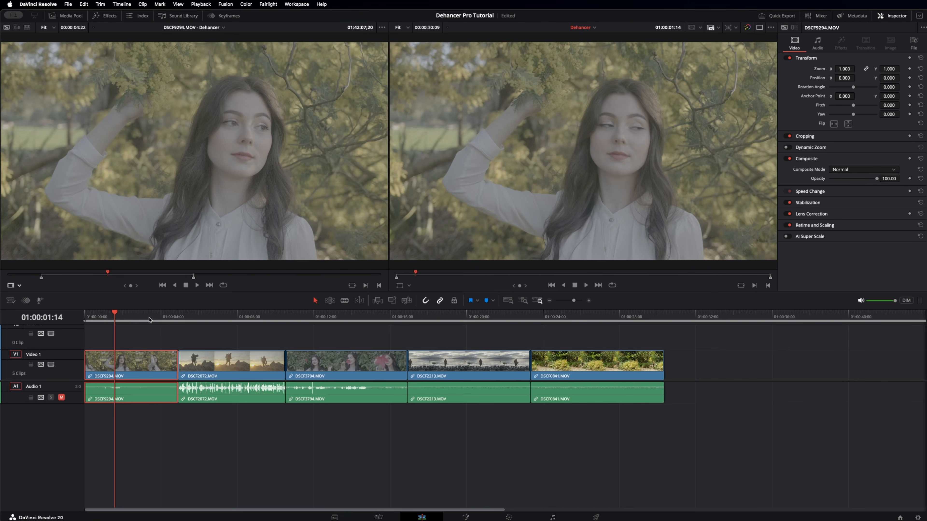
{"action": "key", "text": "space"}
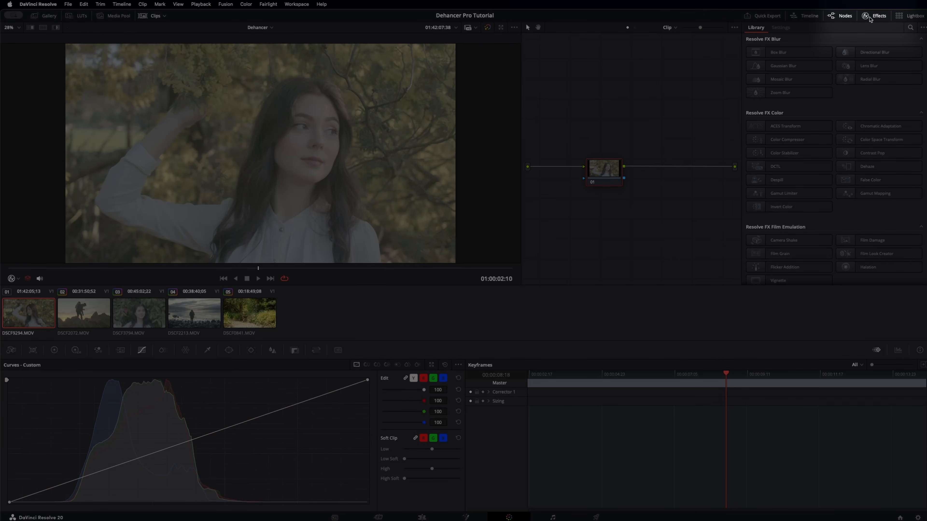
Step: Apply the Dehancer Pro film emulation effect to node 01 of the first portrait clip
{"action": "scroll", "coordinate": [900, 115], "scroll_direction": "down", "scroll_amount": 6}
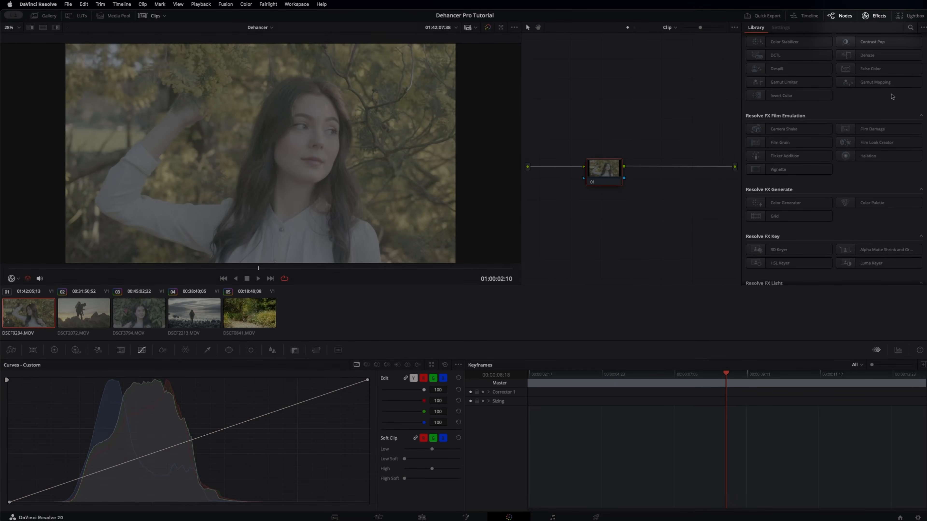
{"action": "scroll", "coordinate": [895, 146], "scroll_direction": "down", "scroll_amount": 8}
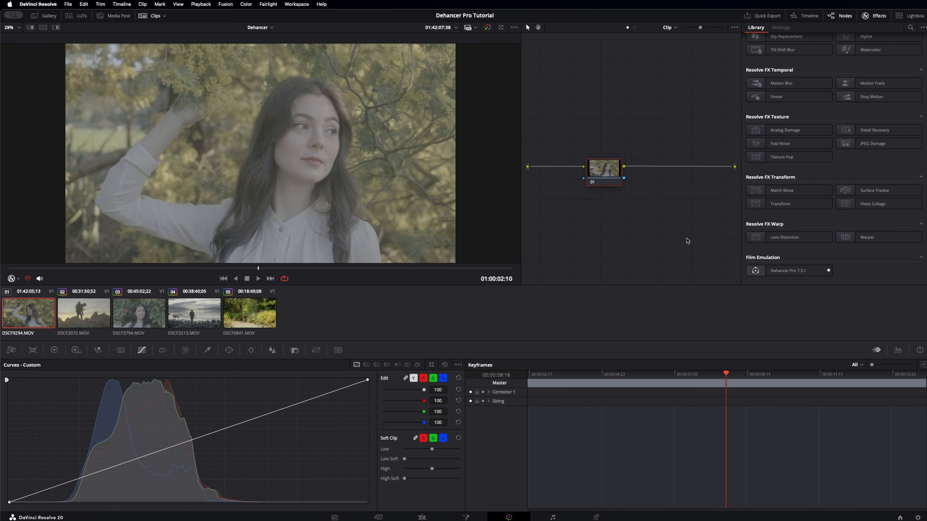
{"action": "left_click_drag", "start_coordinate": [783, 273], "coordinate": [607, 173]}
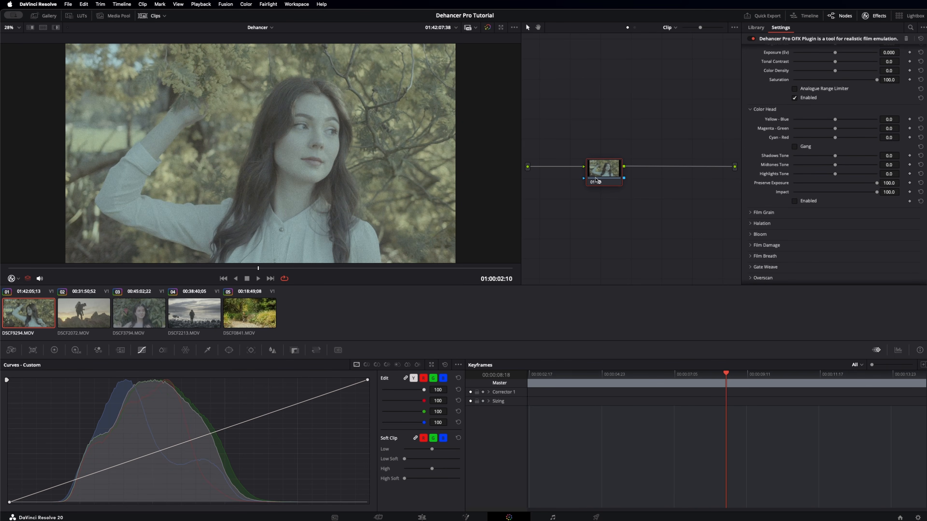
Step: Disable all of Dehancer's default tools through its Options section
{"action": "scroll", "coordinate": [750, 160], "scroll_direction": "up", "scroll_amount": 10}
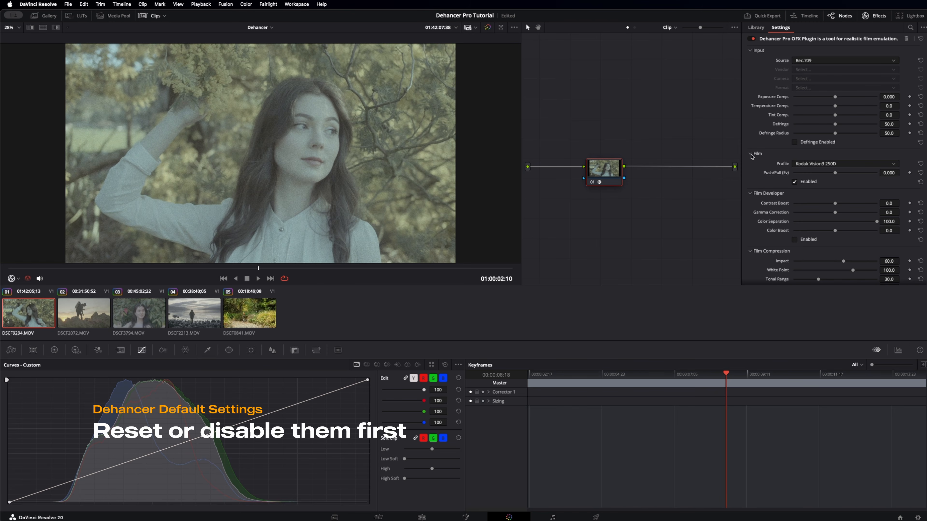
{"action": "scroll", "coordinate": [752, 156], "scroll_direction": "down", "scroll_amount": 10}
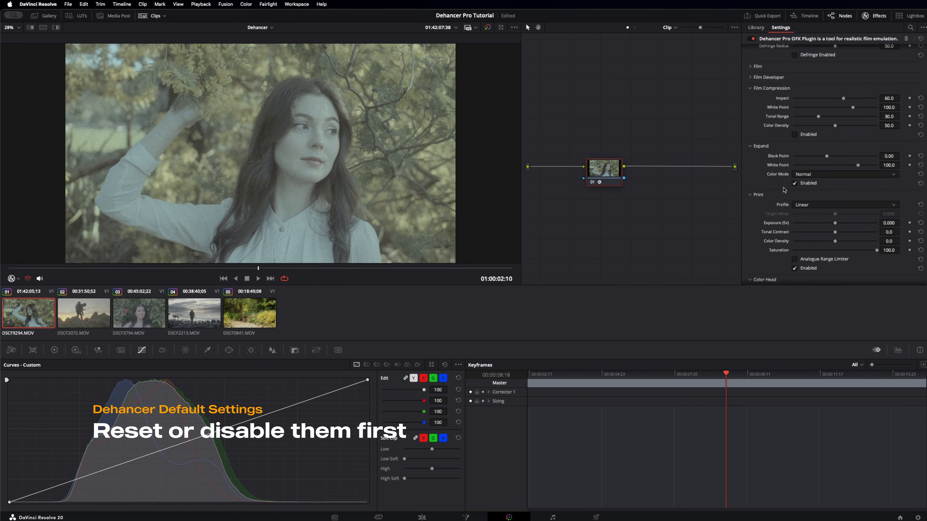
{"action": "scroll", "coordinate": [799, 195], "scroll_direction": "down", "scroll_amount": 4}
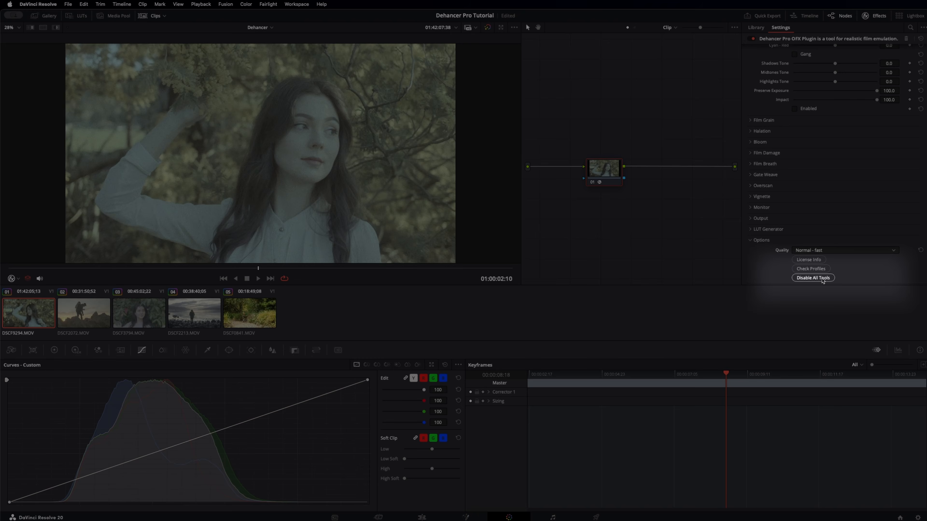
{"action": "left_click", "coordinate": [813, 278]}
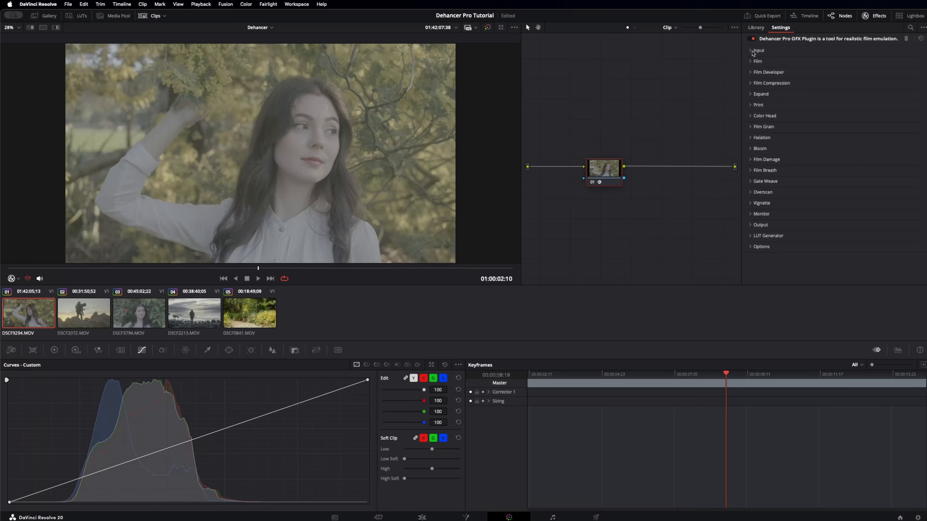
Step: Set the Dehancer input source to Choose Camera with vendor Fujifilm, camera X100VI and format F-Log2
{"action": "left_click", "coordinate": [754, 50]}
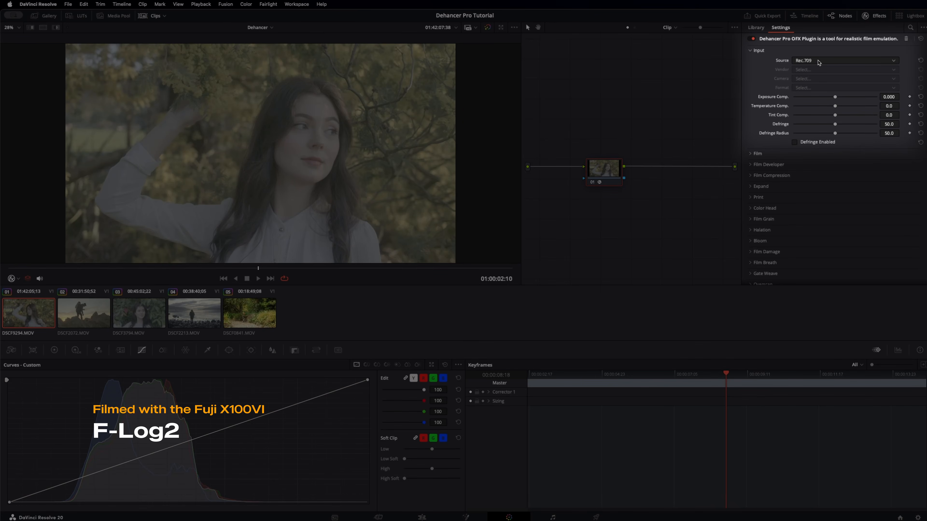
{"action": "left_click", "coordinate": [818, 61]}
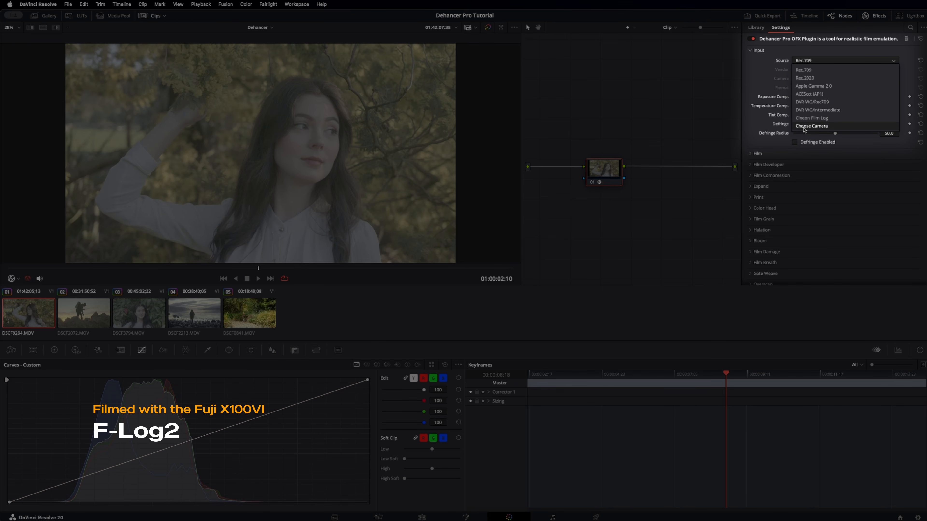
{"action": "left_click", "coordinate": [804, 126]}
{"action": "left_click", "coordinate": [807, 70]}
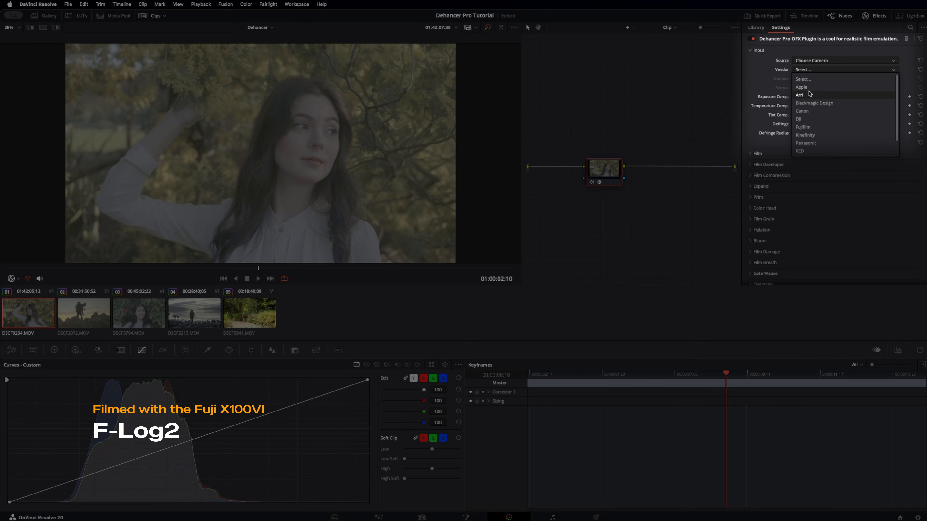
{"action": "left_click", "coordinate": [804, 127]}
{"action": "left_click", "coordinate": [807, 79]}
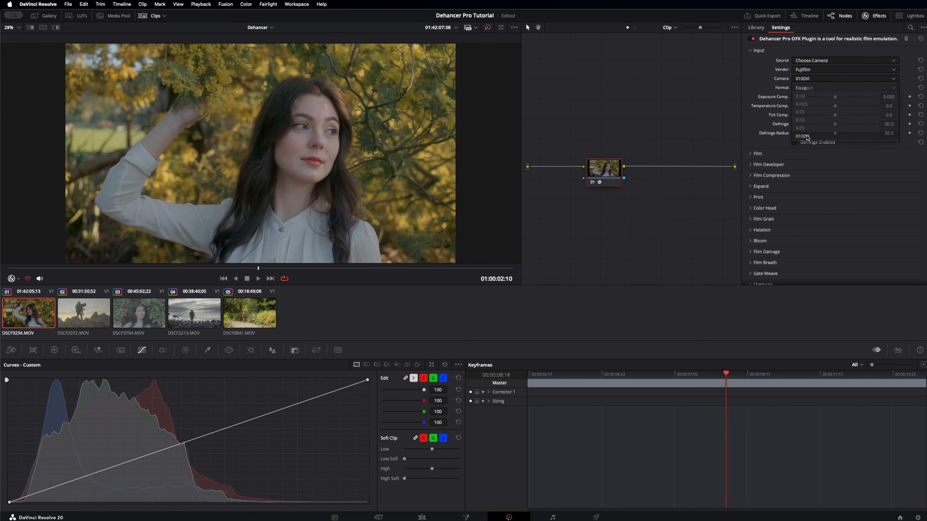
{"action": "left_click", "coordinate": [802, 136]}
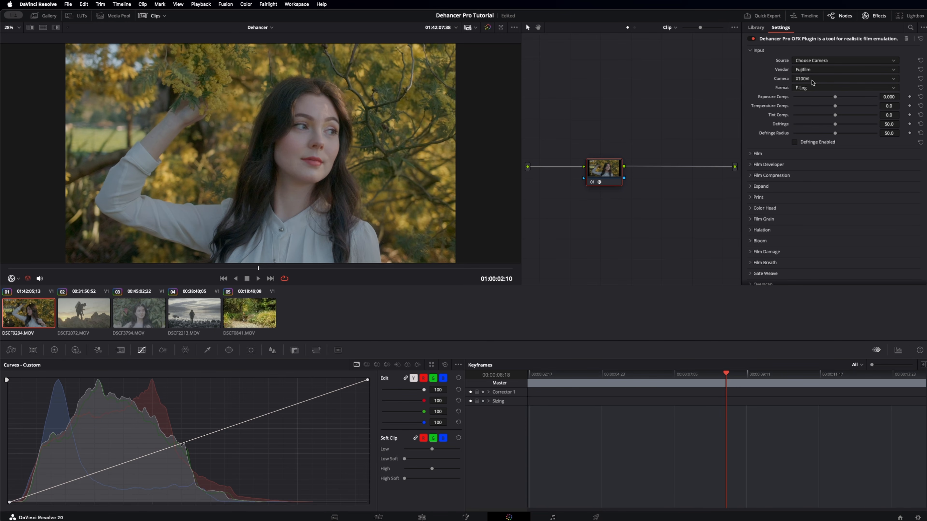
{"action": "left_click", "coordinate": [812, 91]}
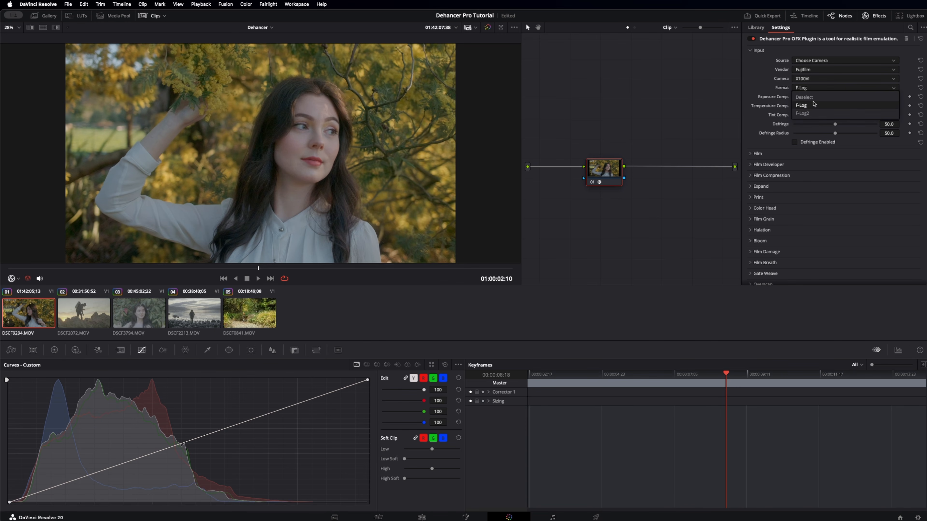
{"action": "left_click", "coordinate": [811, 114]}
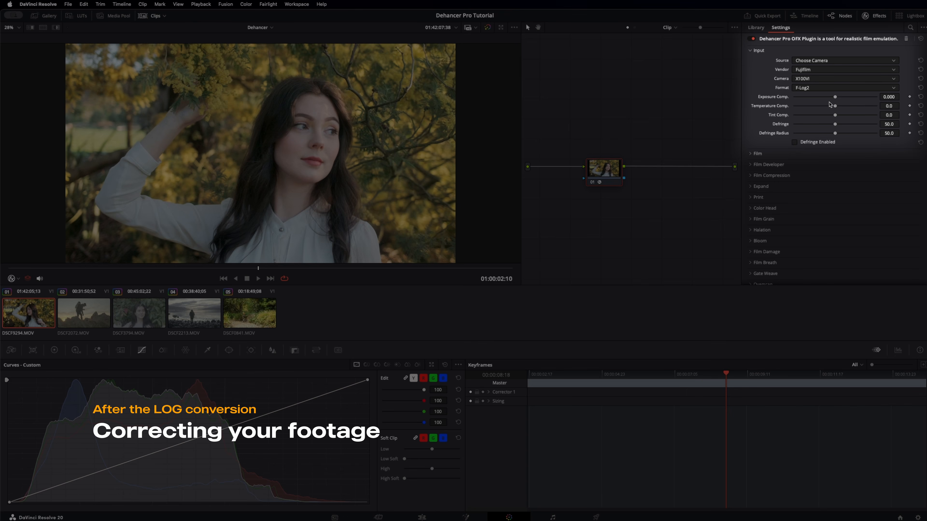
Step: Correct the converted footage with Exposure Comp. at about -0.118 and Temperature Comp. at about 3.9
{"action": "left_click_drag", "start_coordinate": [835, 97], "coordinate": [833, 97]}
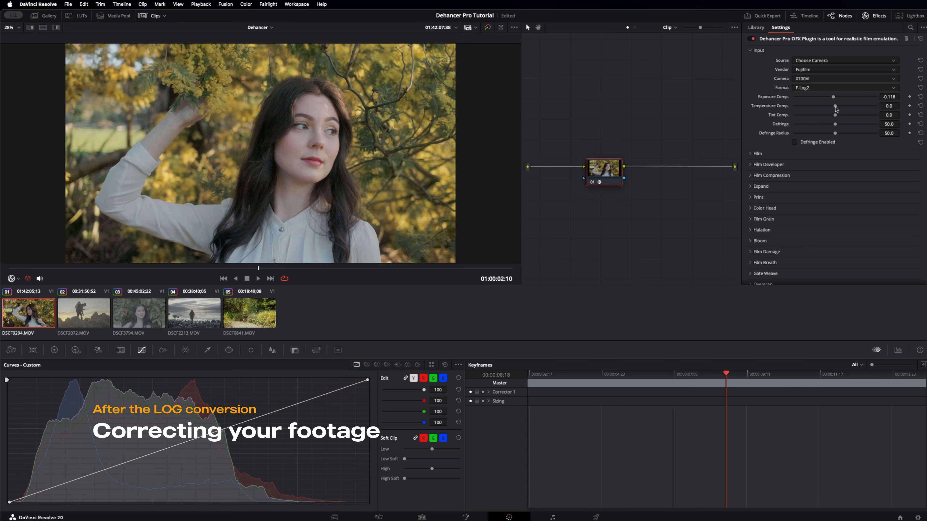
{"action": "left_click_drag", "start_coordinate": [835, 107], "coordinate": [837, 108]}
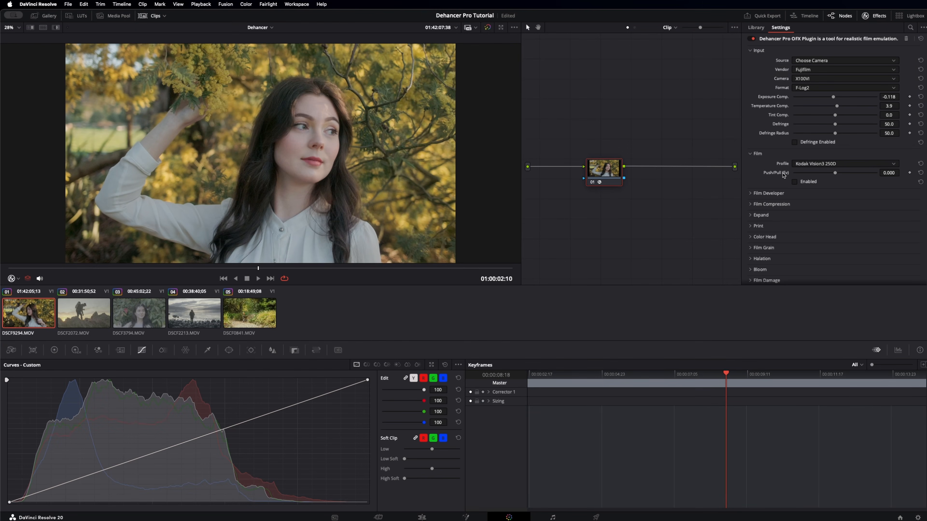
Step: Turn on Clipping Indication in Dehancer's Monitor settings
{"action": "scroll", "coordinate": [783, 175], "scroll_direction": "down", "scroll_amount": 5}
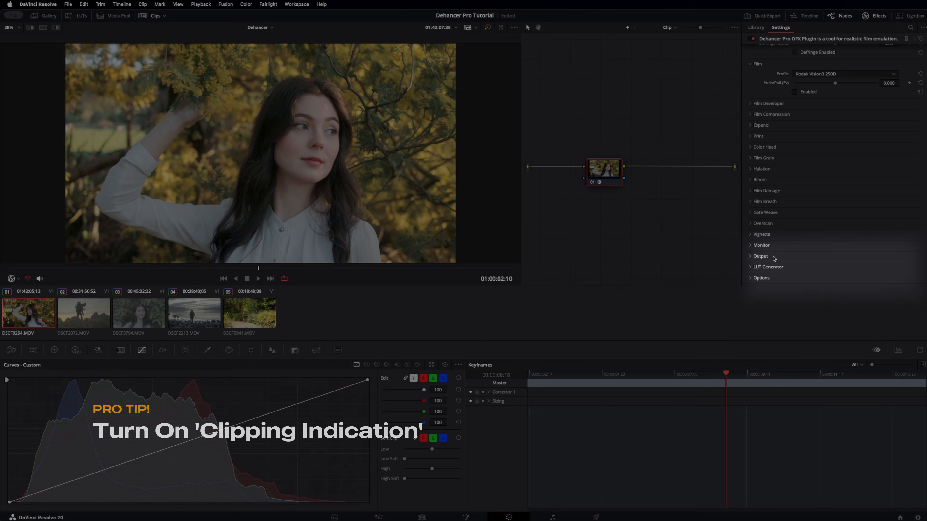
{"action": "left_click", "coordinate": [751, 245]}
{"action": "left_click", "coordinate": [798, 265]}
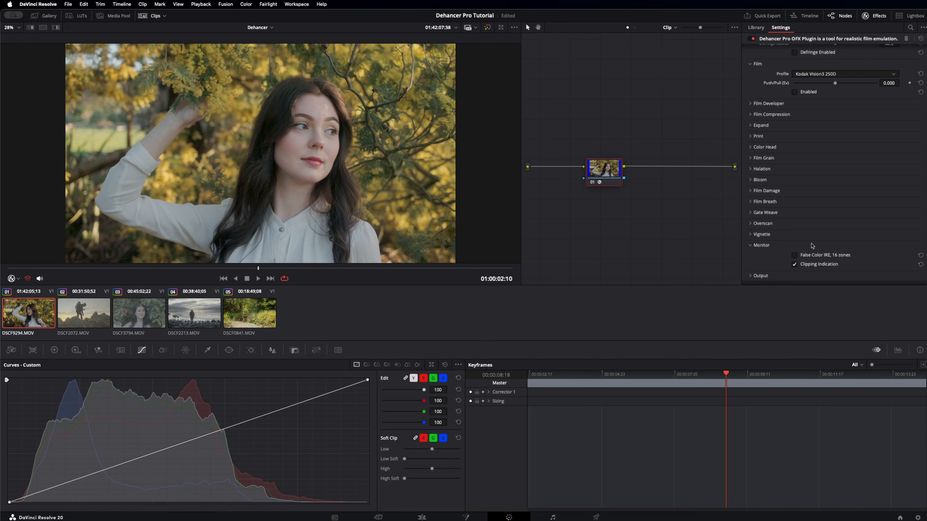
Step: Choose the Kodak Vision3 200T film profile and enable the Film tool
{"action": "scroll", "coordinate": [814, 234], "scroll_direction": "up", "scroll_amount": 3}
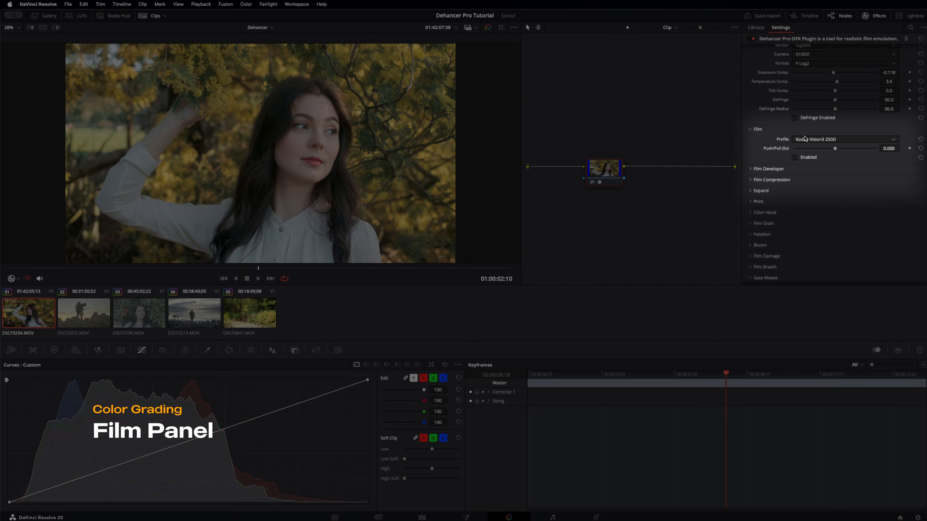
{"action": "left_click", "coordinate": [816, 140]}
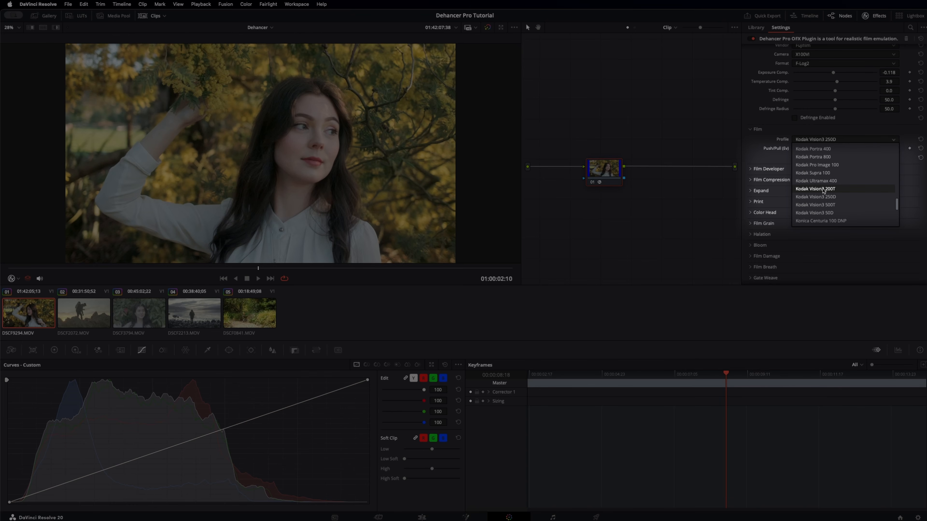
{"action": "left_click", "coordinate": [824, 190]}
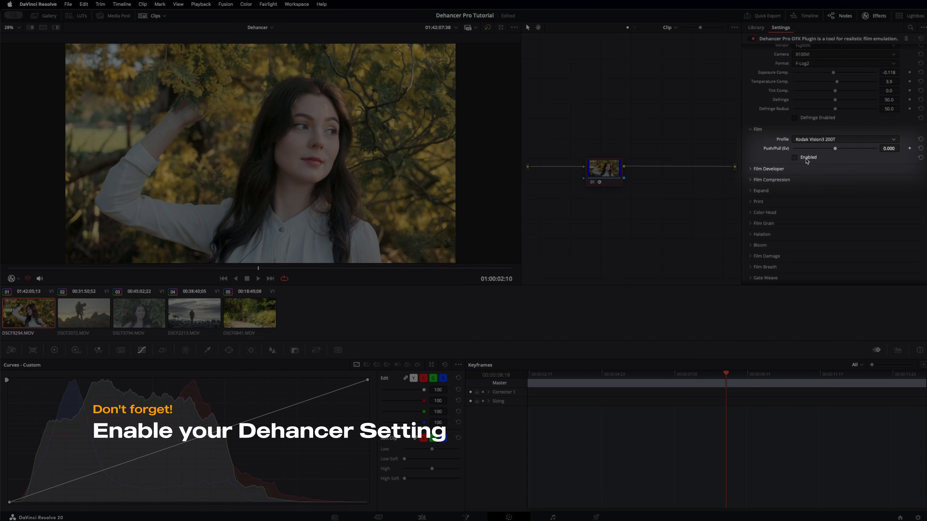
{"action": "left_click", "coordinate": [807, 159]}
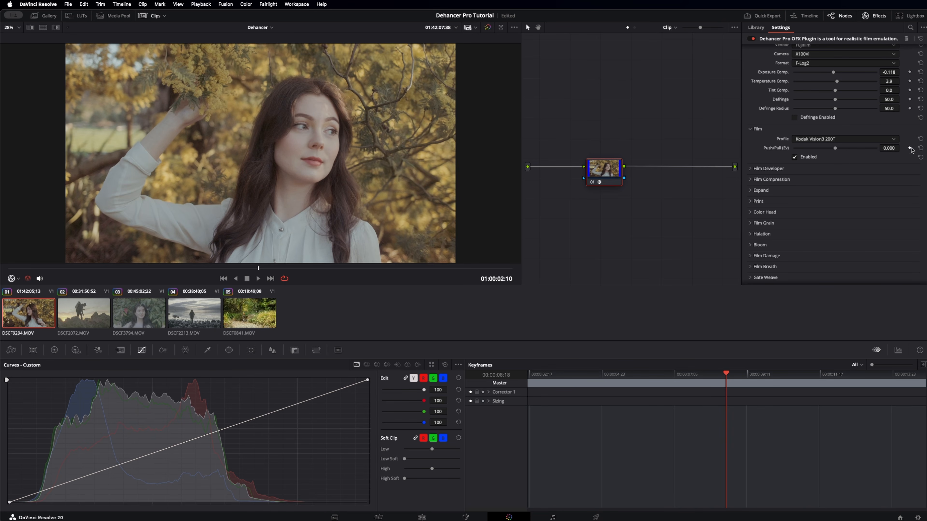
Step: Enable the Film Developer tool and raise its Contrast Boost to about 30.1
{"action": "left_click", "coordinate": [801, 170]}
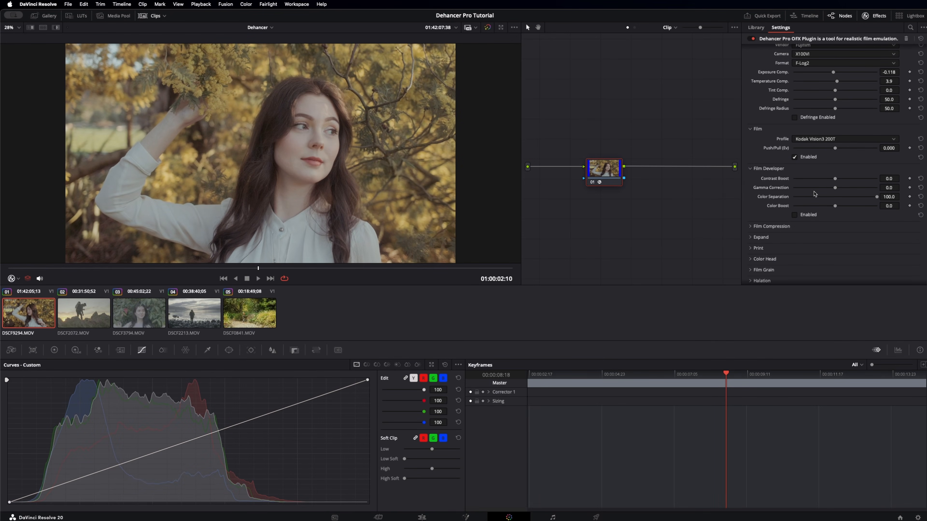
{"action": "scroll", "coordinate": [825, 207], "scroll_direction": "down", "scroll_amount": 1}
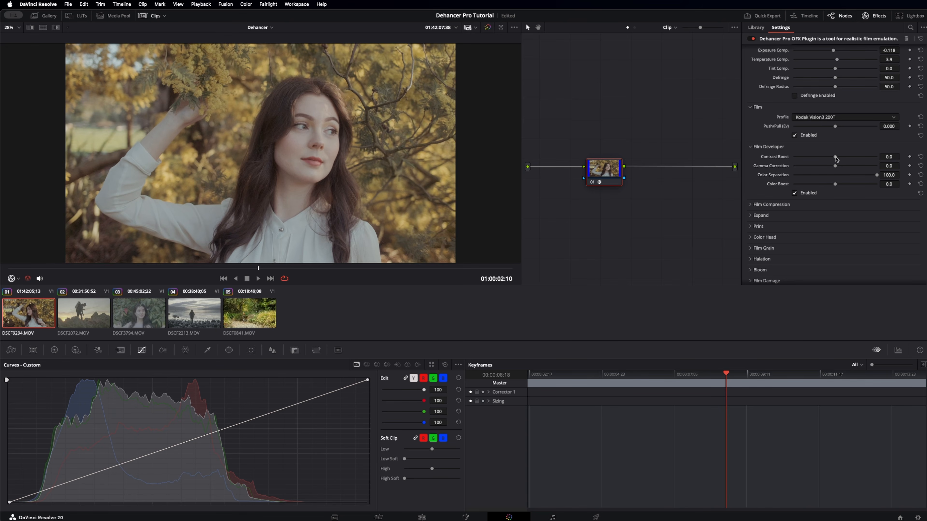
{"action": "left_click_drag", "start_coordinate": [835, 158], "coordinate": [848, 162]}
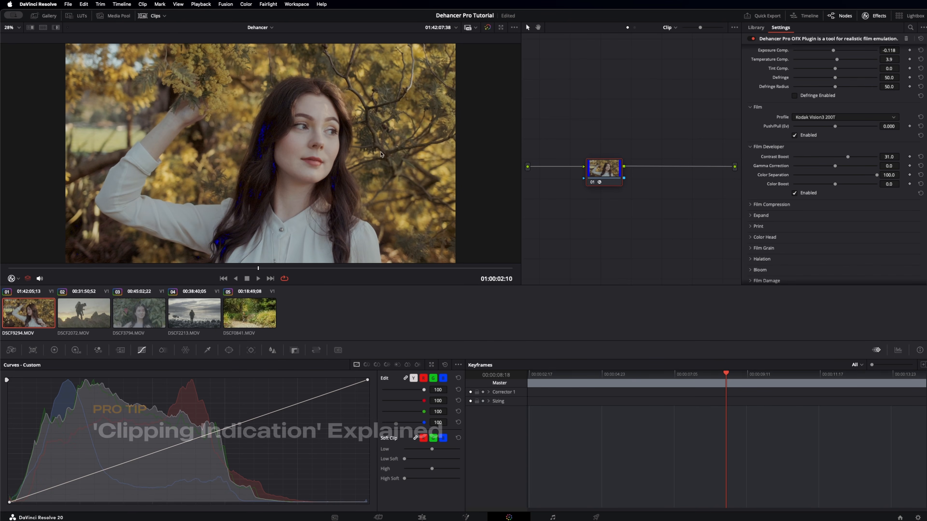
{"action": "scroll", "coordinate": [815, 254], "scroll_direction": "down", "scroll_amount": 5}
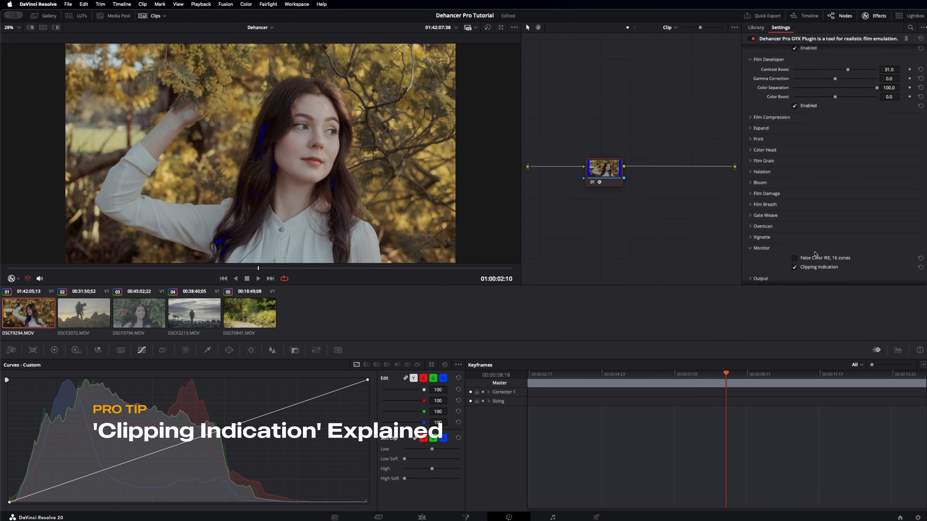
{"action": "scroll", "coordinate": [819, 256], "scroll_direction": "up", "scroll_amount": 5}
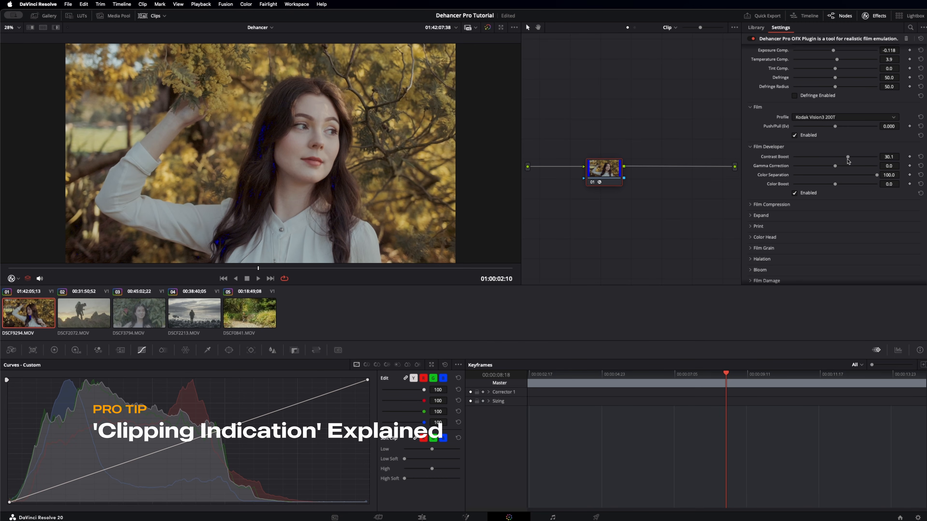
Step: Set Film Developer's Gamma Correction to about -5.9 and Color Boost to about 26.6, saving the project in between
{"action": "left_click_drag", "start_coordinate": [836, 169], "coordinate": [834, 169]}
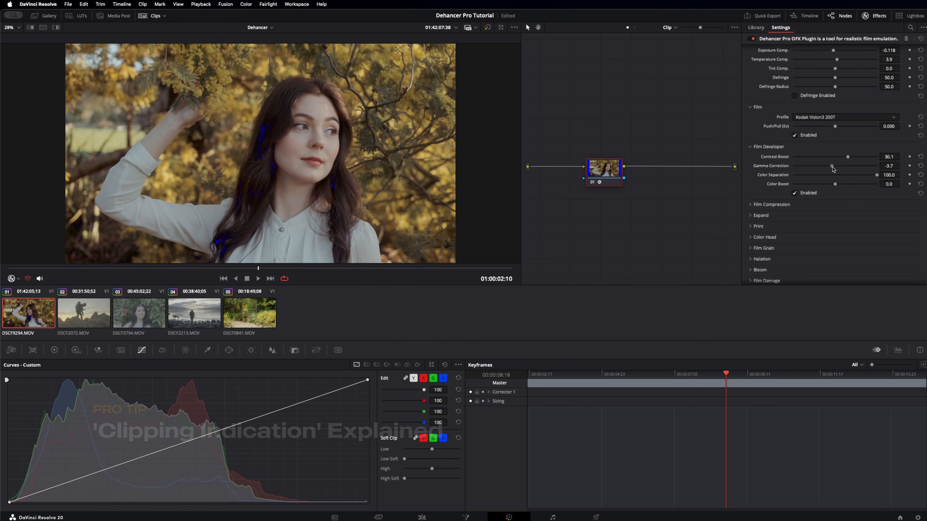
{"action": "left_click_drag", "start_coordinate": [834, 170], "coordinate": [832, 169]}
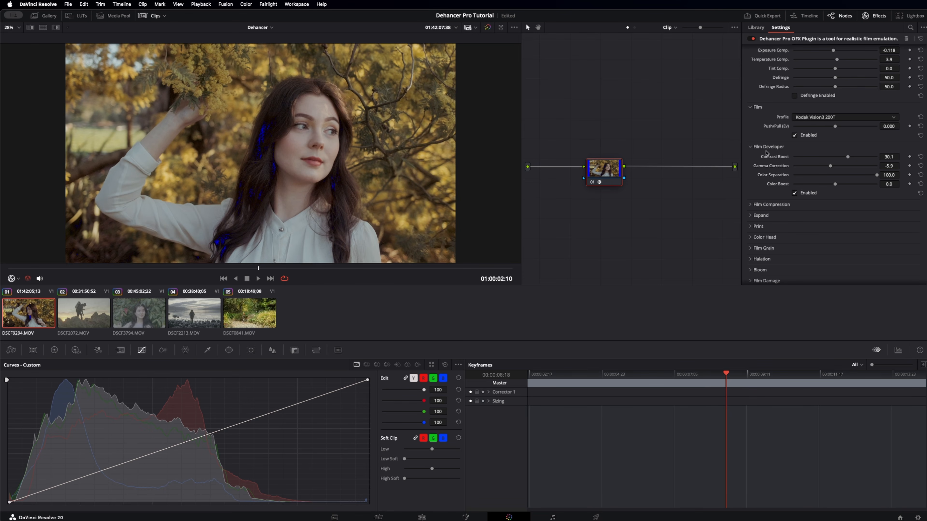
{"action": "key", "text": "super+s"}
{"action": "left_click_drag", "start_coordinate": [836, 185], "coordinate": [847, 193]}
Step: Enable the Film Compression tool and set its White Point to about 78.7
{"action": "left_click", "coordinate": [774, 206]}
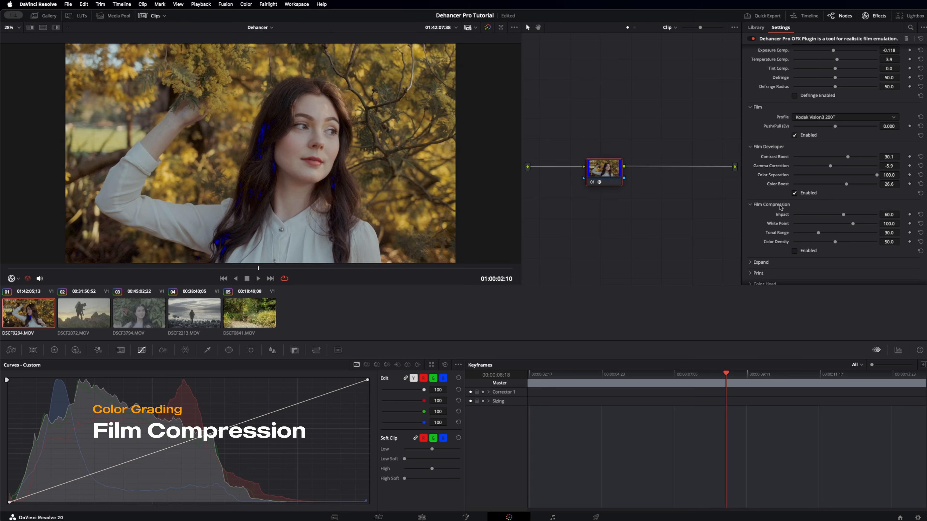
{"action": "scroll", "coordinate": [788, 208], "scroll_direction": "down", "scroll_amount": 2}
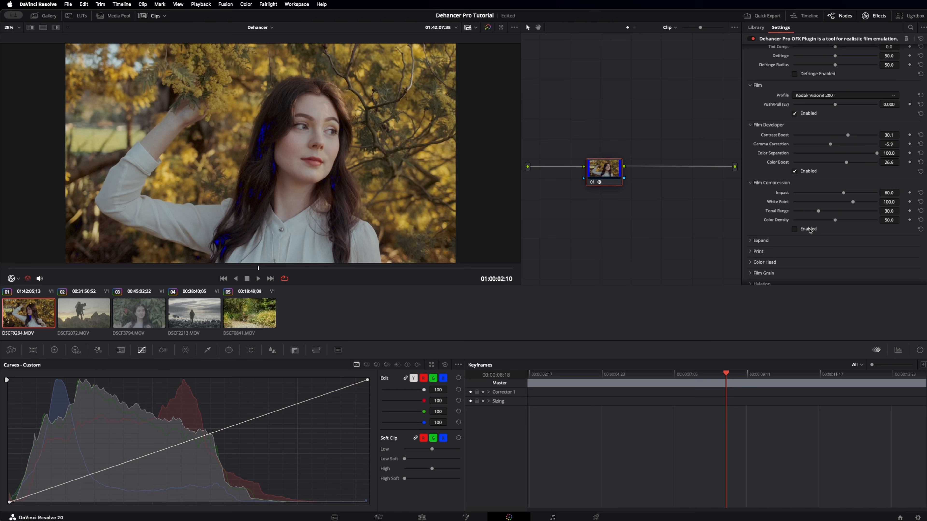
{"action": "left_click", "coordinate": [813, 229]}
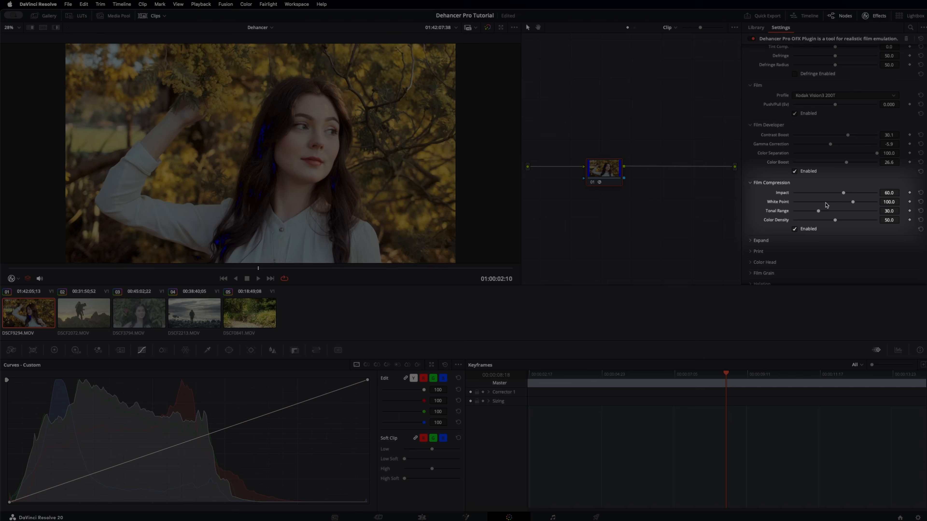
{"action": "left_click_drag", "start_coordinate": [827, 205], "coordinate": [875, 206]}
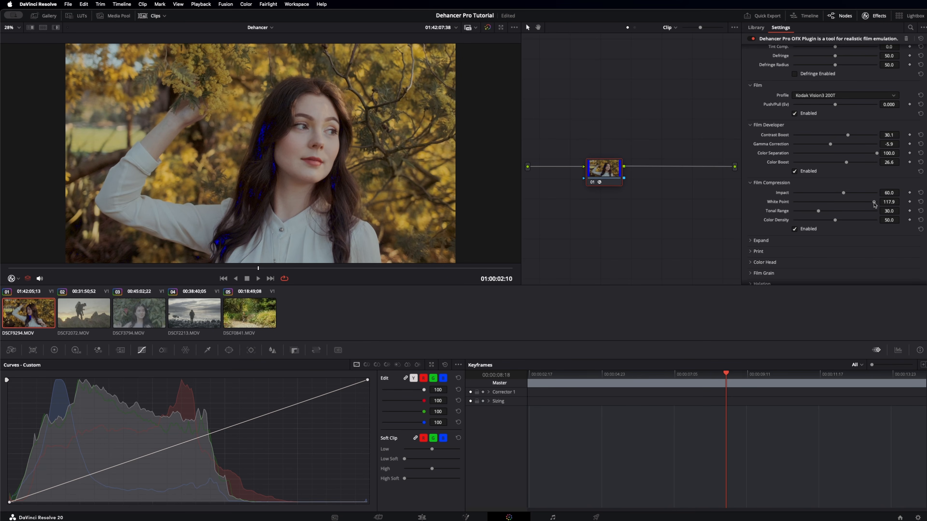
{"action": "left_click_drag", "start_coordinate": [875, 205], "coordinate": [863, 204]}
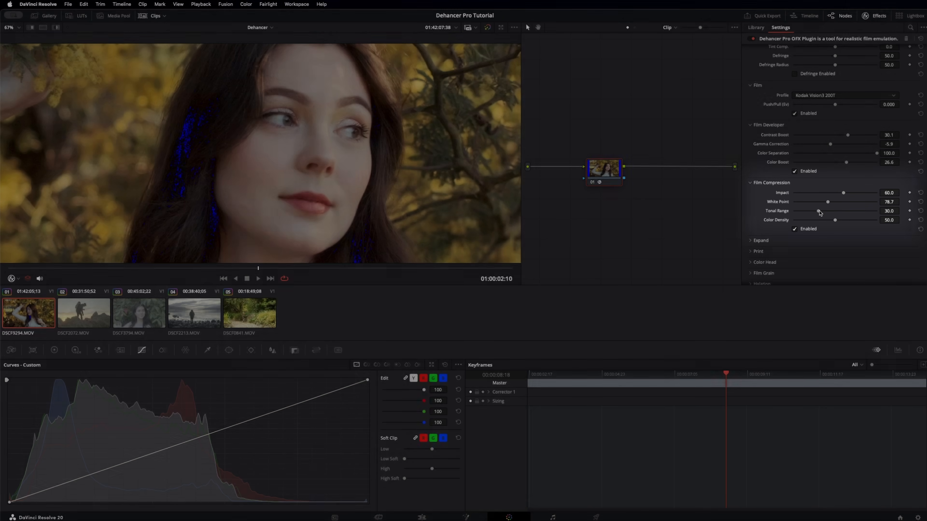
Step: Set Film Compression's Tonal Range to about 24.5 and Color Density to about 86.5, playing back the clip to check it
{"action": "scroll", "coordinate": [404, 208], "scroll_direction": "down", "scroll_amount": 3}
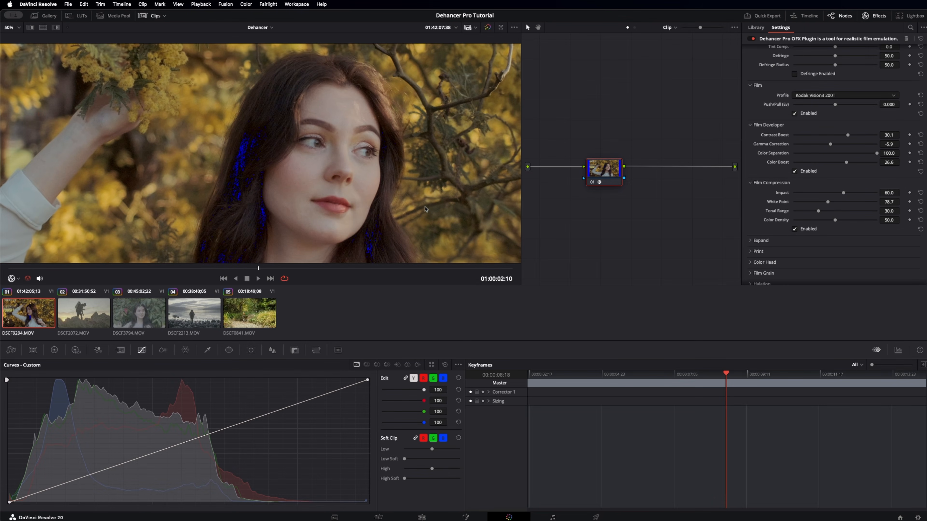
{"action": "left_click_drag", "start_coordinate": [819, 213], "coordinate": [871, 211]}
{"action": "scroll", "coordinate": [394, 193], "scroll_direction": "down", "scroll_amount": 2}
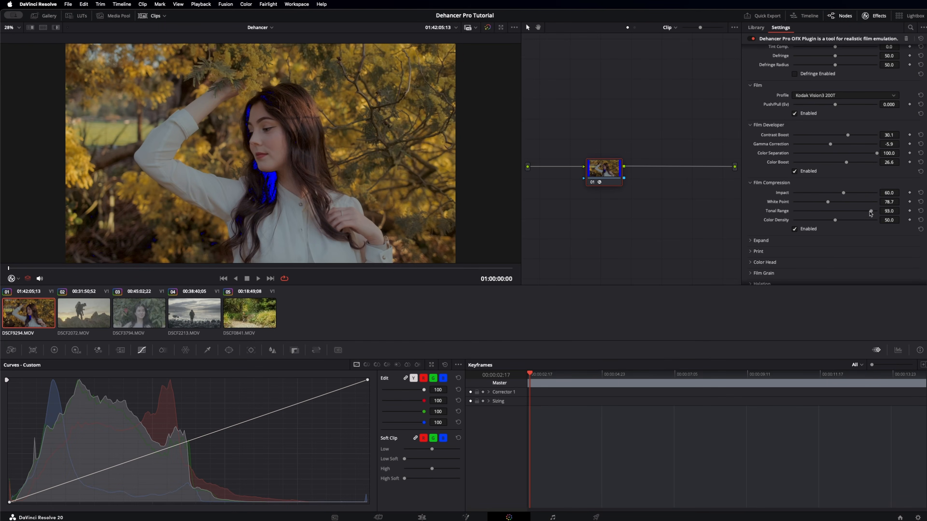
{"action": "left_click_drag", "start_coordinate": [872, 211], "coordinate": [821, 214]}
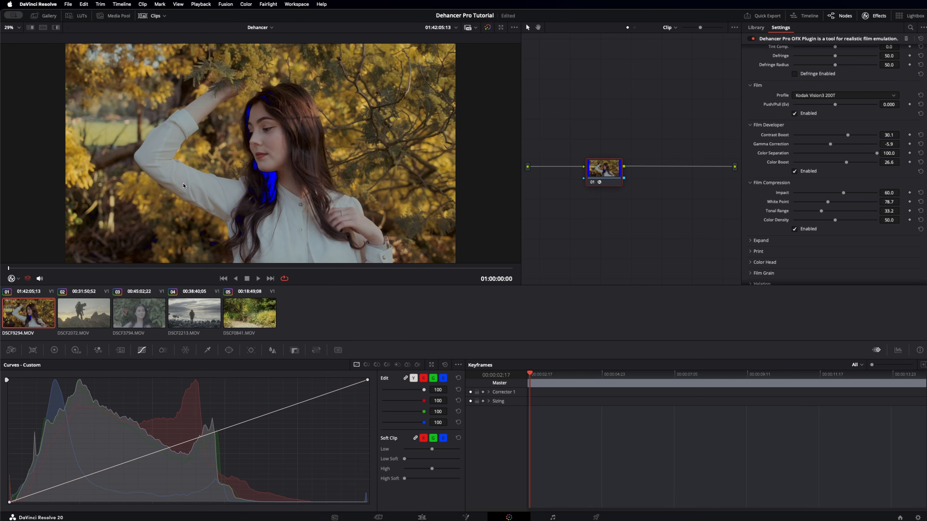
{"action": "scroll", "coordinate": [196, 183], "scroll_direction": "up", "scroll_amount": 4}
{"action": "scroll", "coordinate": [205, 188], "scroll_direction": "down", "scroll_amount": 3}
{"action": "scroll", "coordinate": [213, 194], "scroll_direction": "down", "scroll_amount": 2}
{"action": "mouse_move", "coordinate": [822, 212]}
{"action": "left_mouse_down"}
{"action": "mouse_move", "coordinate": [878, 215]}
{"action": "mouse_move", "coordinate": [814, 214]}
{"action": "left_mouse_up"}
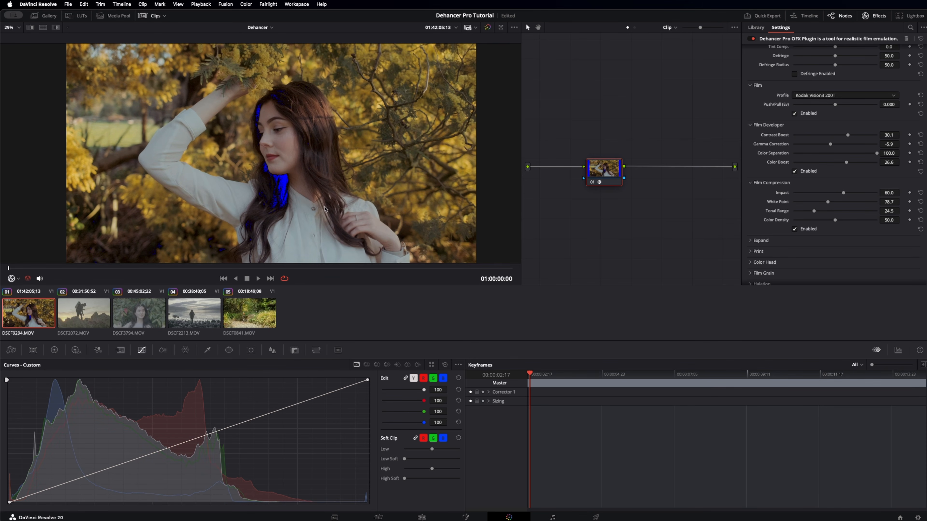
{"action": "key", "text": "space"}
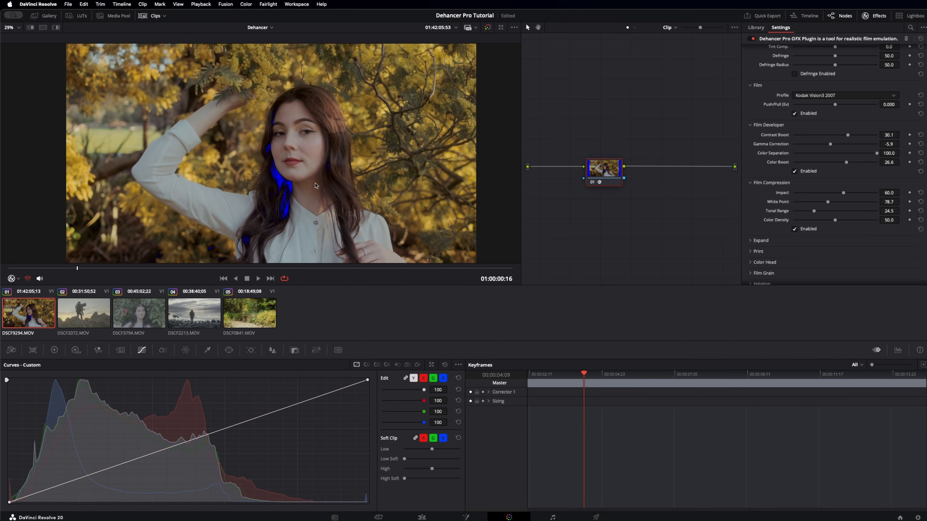
{"action": "key", "text": "space"}
{"action": "key", "text": "space"}
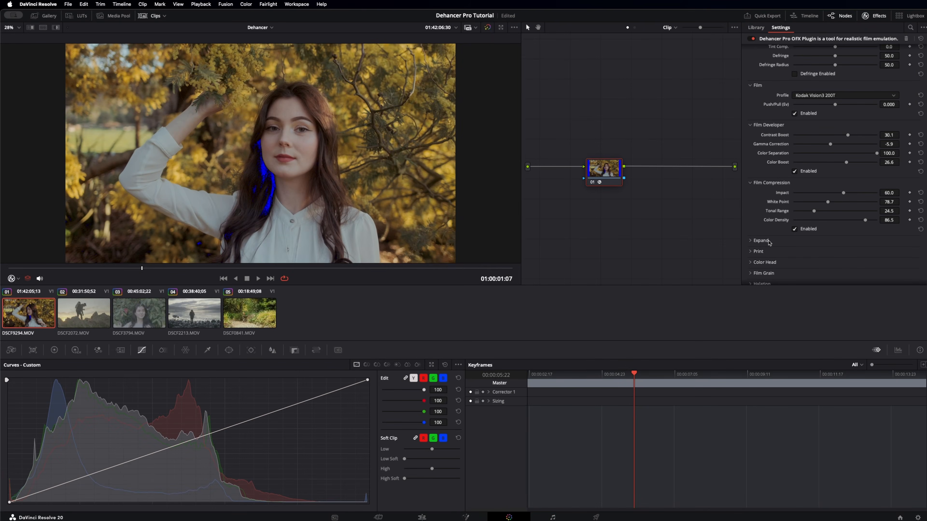
Step: Enable the Expand tool with Black Point at about -1.66 and White Point at about 100.7, keeping Color Mode on Normal
{"action": "left_click", "coordinate": [762, 241]}
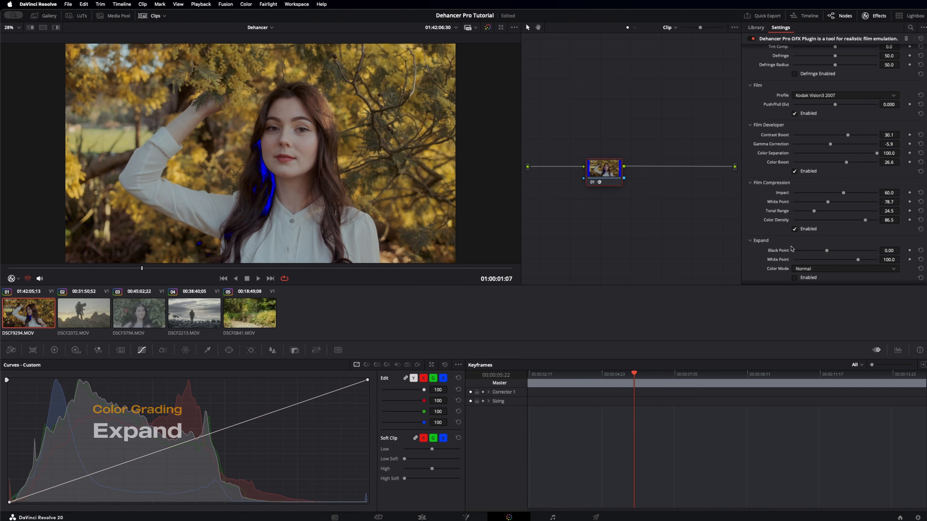
{"action": "scroll", "coordinate": [788, 239], "scroll_direction": "down", "scroll_amount": 2}
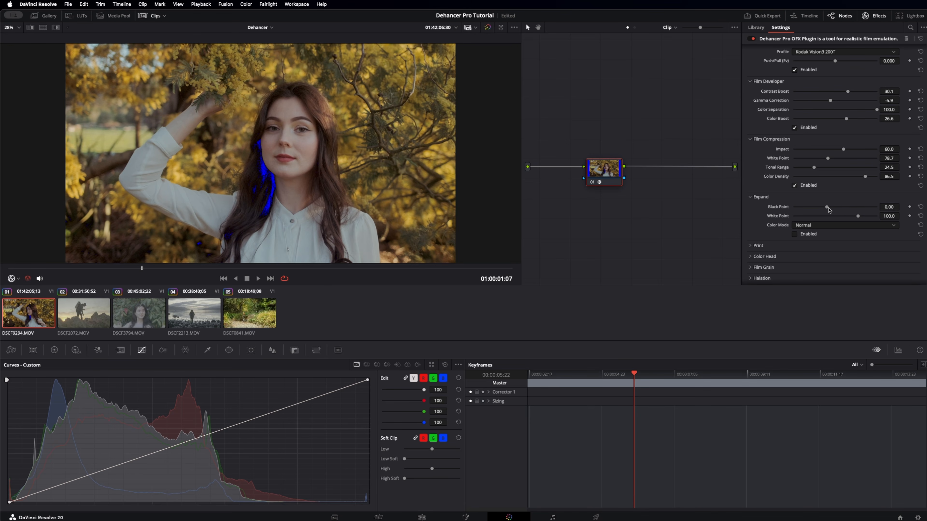
{"action": "left_click", "coordinate": [808, 234]}
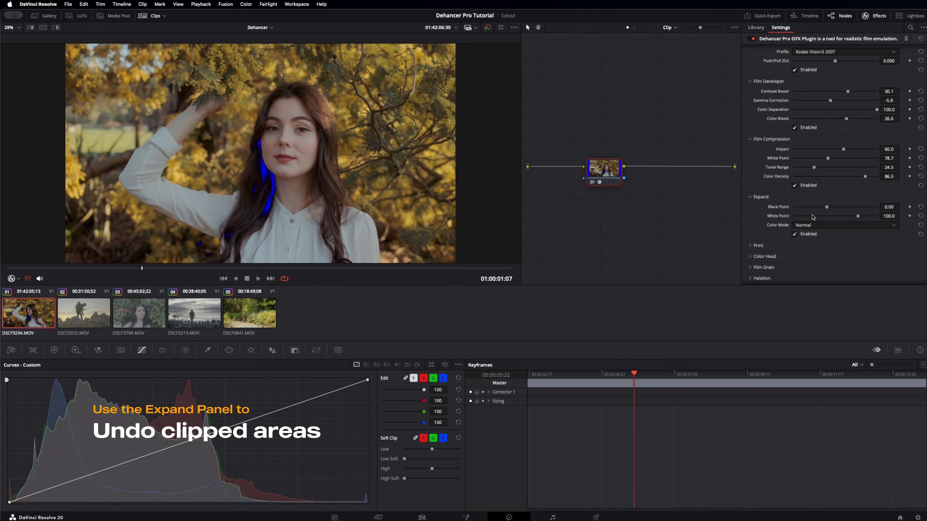
{"action": "left_click_drag", "start_coordinate": [827, 209], "coordinate": [824, 208]}
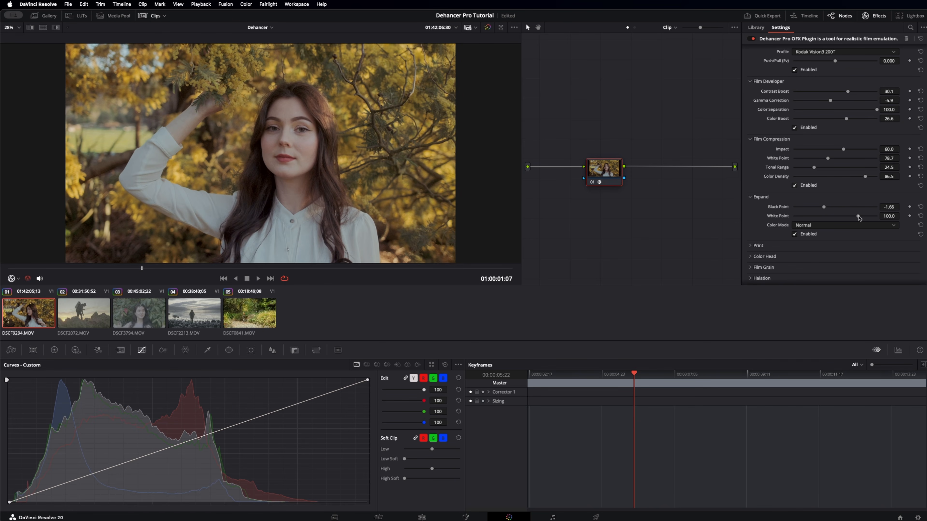
{"action": "mouse_move", "coordinate": [860, 217]}
{"action": "left_mouse_down"}
{"action": "mouse_move", "coordinate": [870, 219]}
{"action": "mouse_move", "coordinate": [859, 220]}
{"action": "left_mouse_up"}
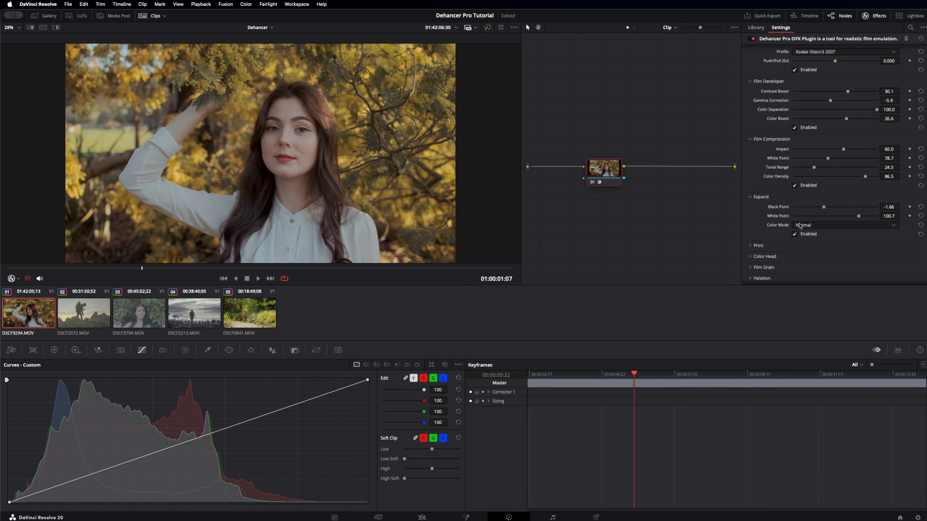
{"action": "left_click", "coordinate": [817, 226]}
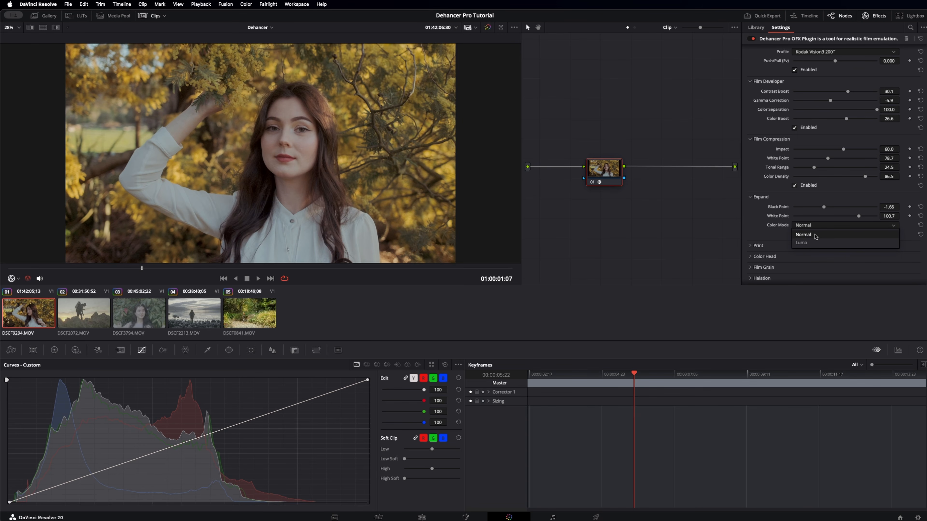
{"action": "left_click", "coordinate": [812, 235]}
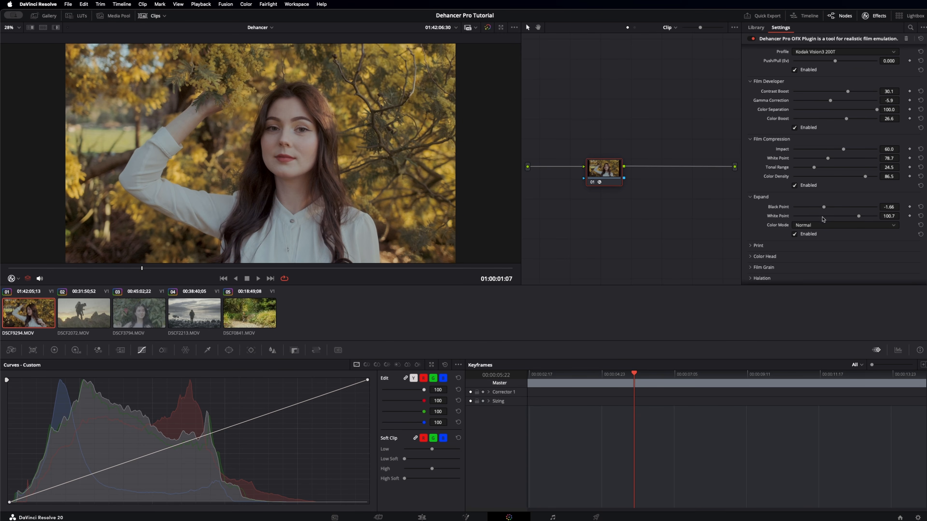
{"action": "left_click", "coordinate": [817, 226]}
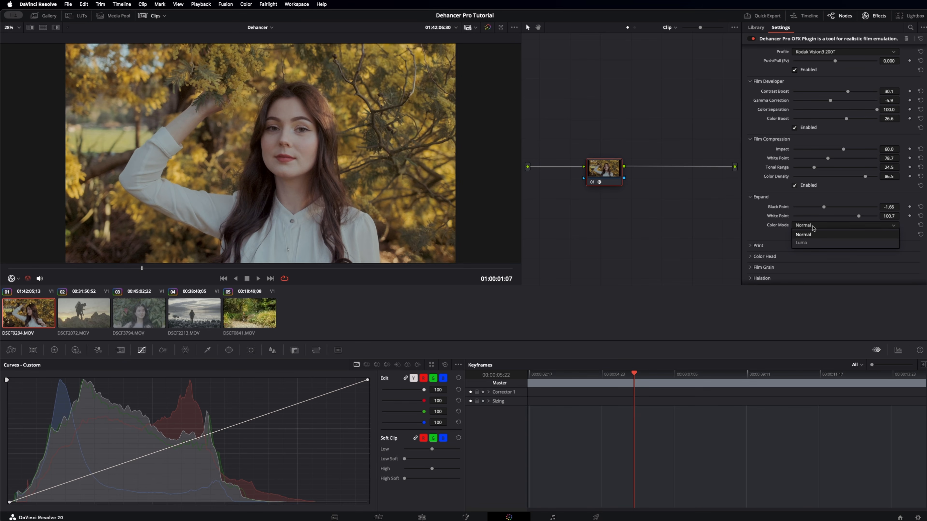
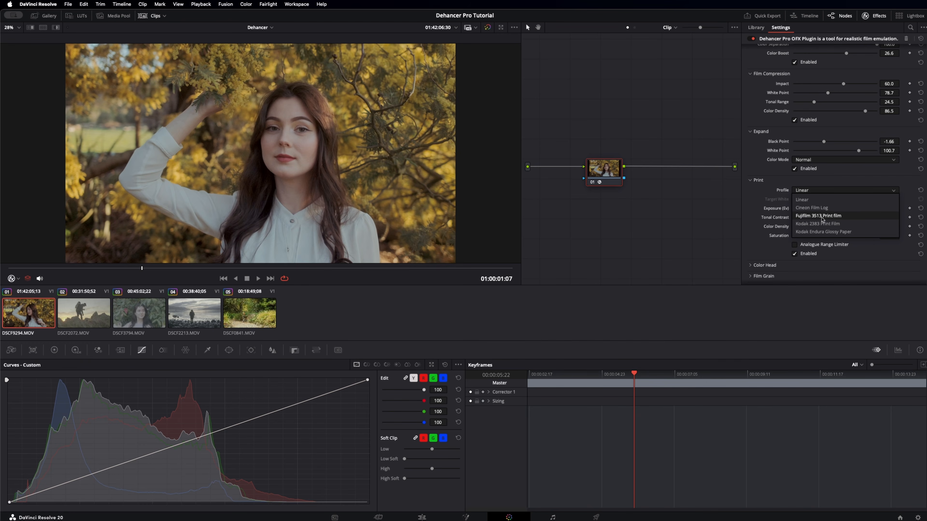
Step: Try the Fujifilm 3513 and Kodak 2383 print film profiles, and settle on Kodak Endura Glossy Paper as the Print profile
{"action": "left_click", "coordinate": [823, 217]}
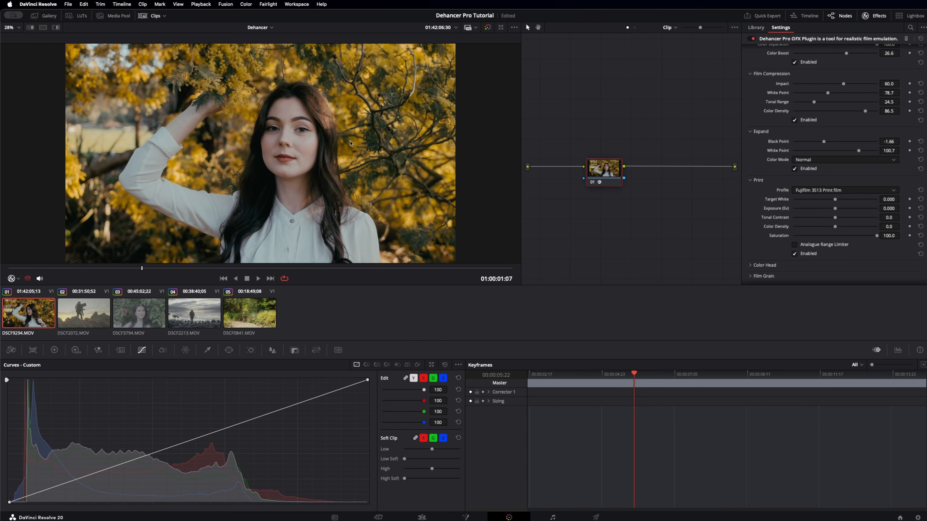
{"action": "left_click", "coordinate": [816, 192]}
{"action": "left_click", "coordinate": [817, 223]}
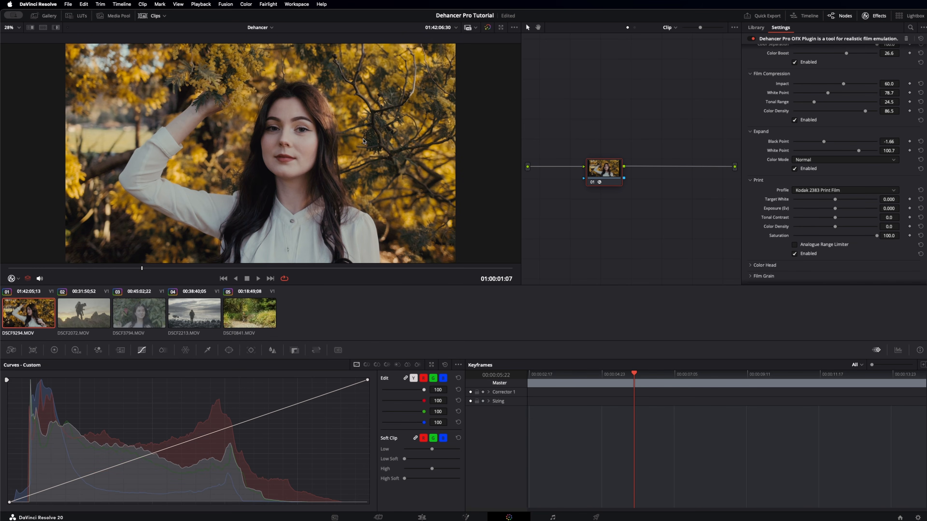
{"action": "left_click", "coordinate": [820, 193]}
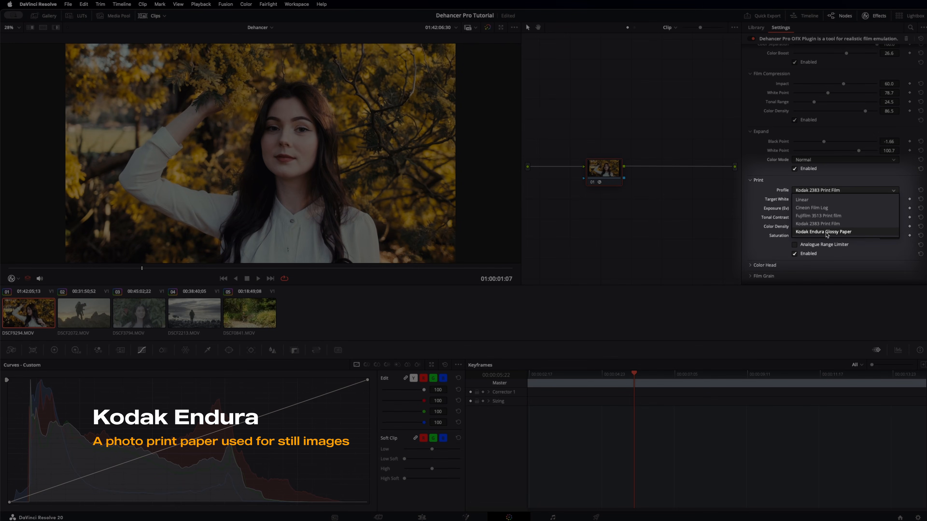
{"action": "left_click", "coordinate": [827, 232]}
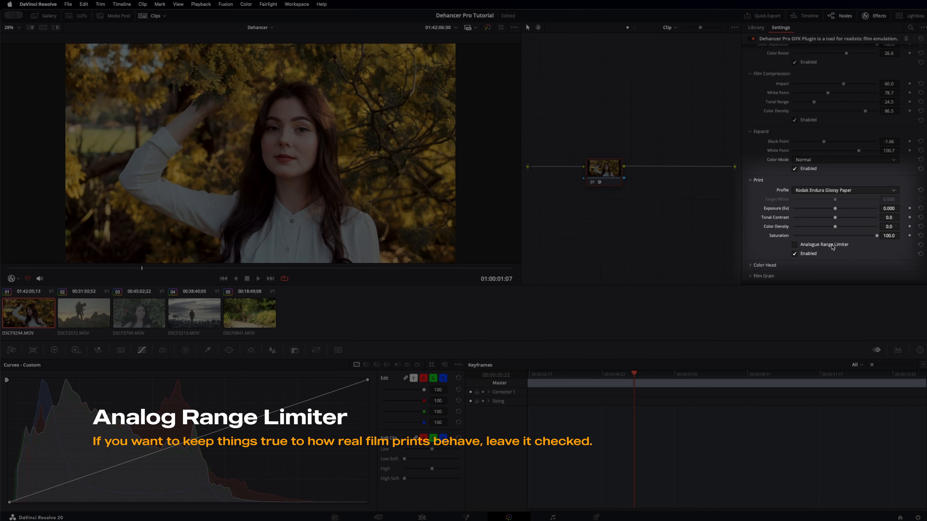
Step: Turn on Print's Analogue Range Limiter and raise Exposure to about 0.328 and Tonal Contrast to about 8.5
{"action": "left_click", "coordinate": [814, 248]}
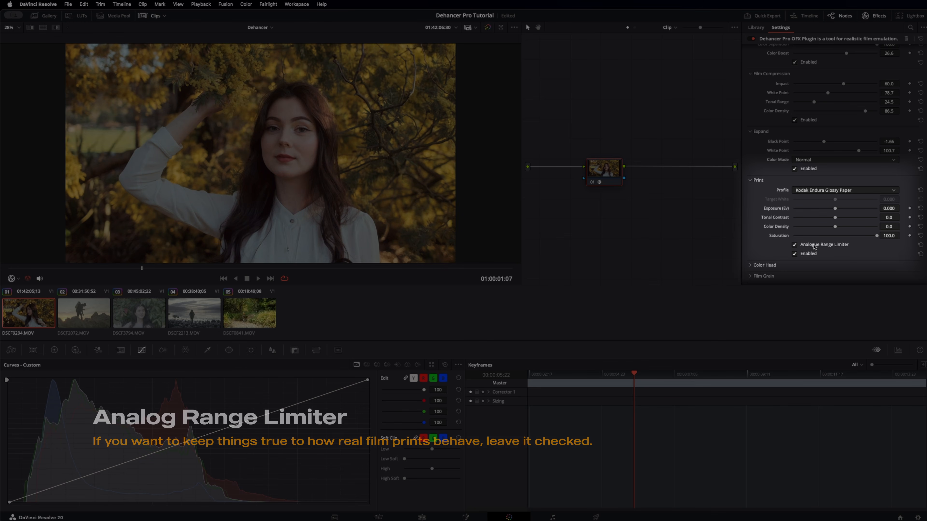
{"action": "left_click", "coordinate": [814, 247]}
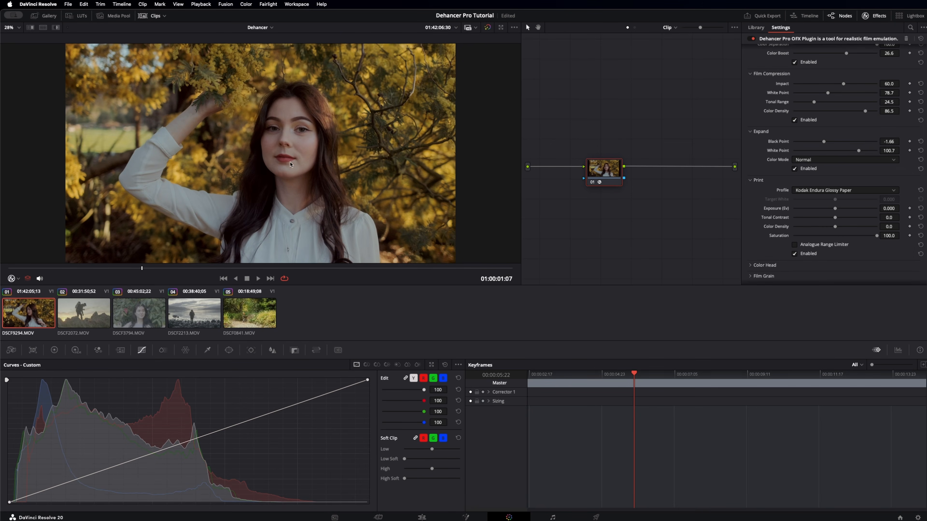
{"action": "left_click", "coordinate": [813, 247]}
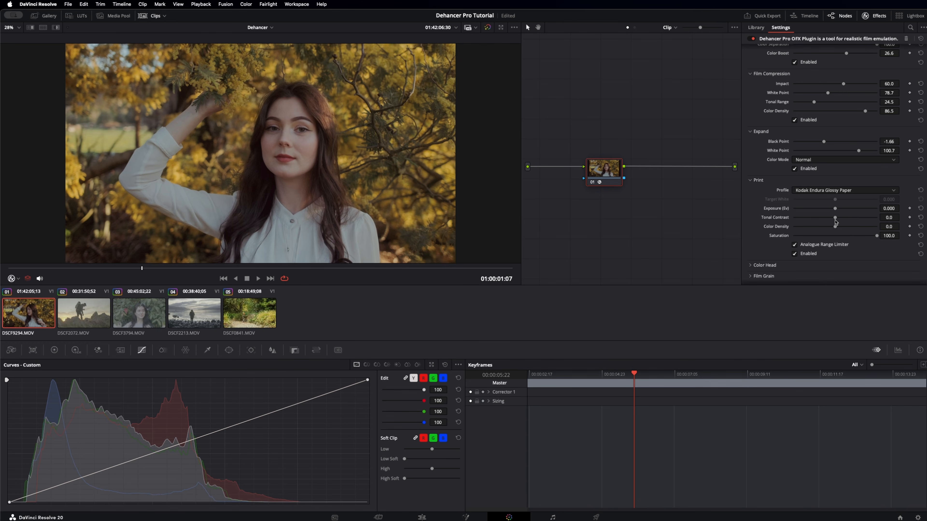
{"action": "mouse_move", "coordinate": [836, 209]}
{"action": "left_mouse_down"}
{"action": "mouse_move", "coordinate": [844, 221]}
{"action": "mouse_move", "coordinate": [839, 211]}
{"action": "left_mouse_up"}
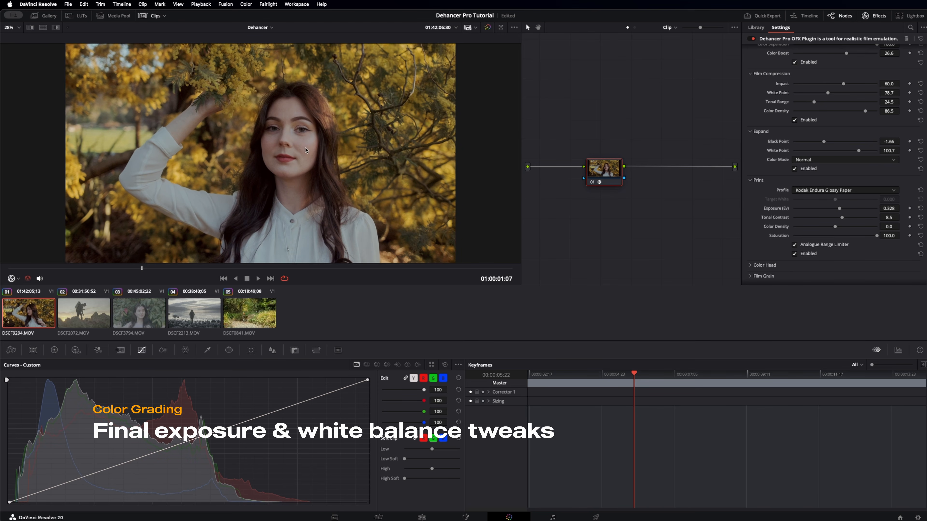
Step: Save the project and lower the Input section's Temperature Comp. to about -6.6
{"action": "key", "text": "super+s"}
{"action": "scroll", "coordinate": [860, 218], "scroll_direction": "up", "scroll_amount": 6}
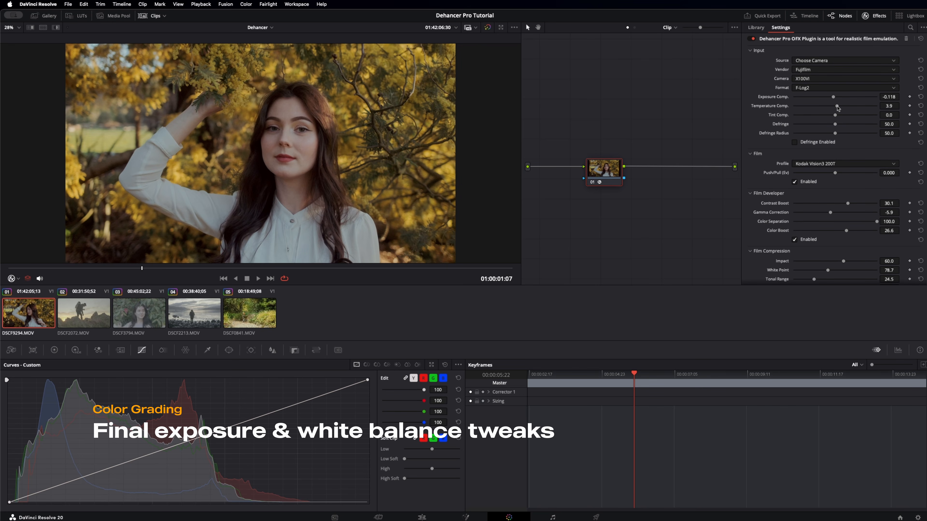
{"action": "left_click_drag", "start_coordinate": [837, 108], "coordinate": [833, 109]}
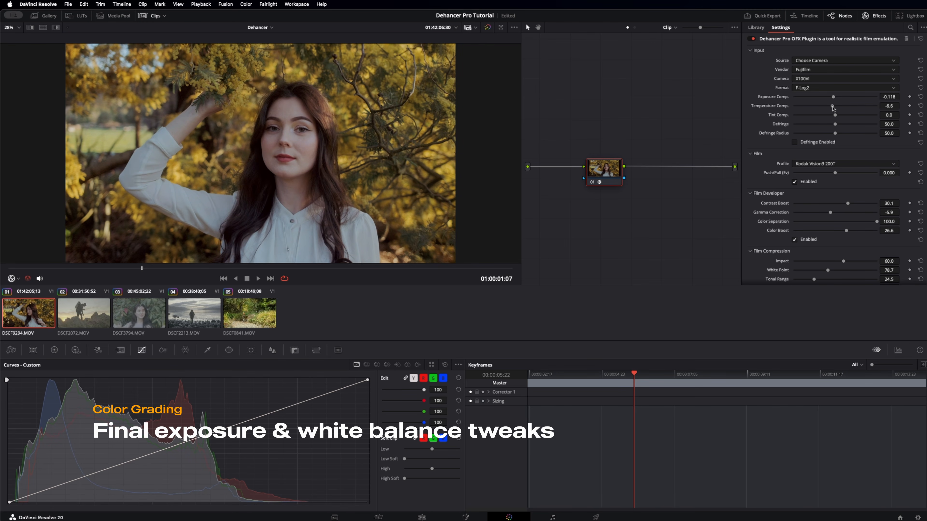
Step: Raise the Print tool's Exposure to about 0.485 and its Color Density to about 23.1
{"action": "scroll", "coordinate": [834, 108], "scroll_direction": "down", "scroll_amount": 9}
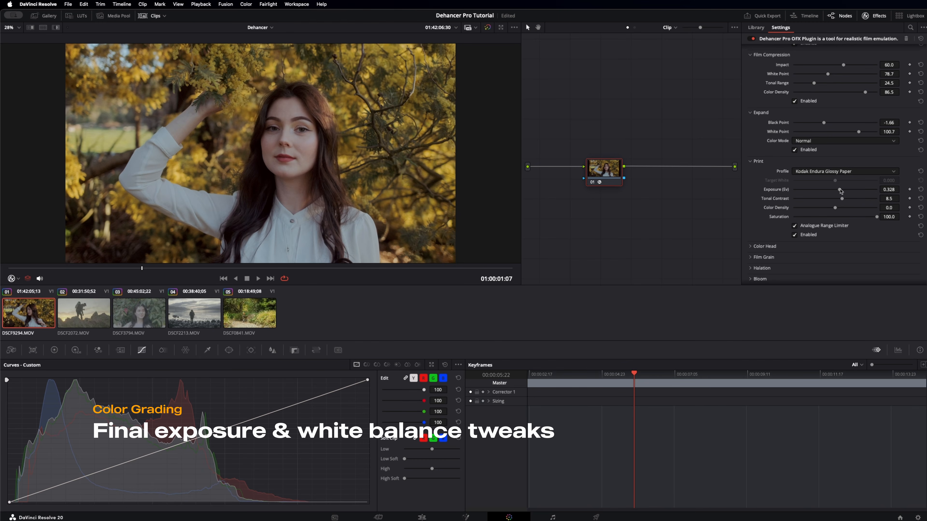
{"action": "left_click_drag", "start_coordinate": [840, 190], "coordinate": [843, 193]}
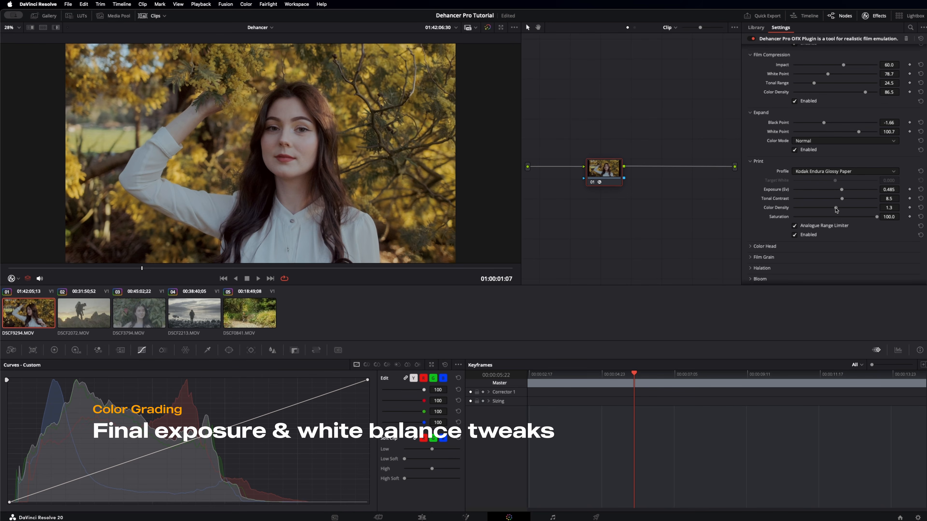
{"action": "left_click_drag", "start_coordinate": [837, 210], "coordinate": [857, 209]}
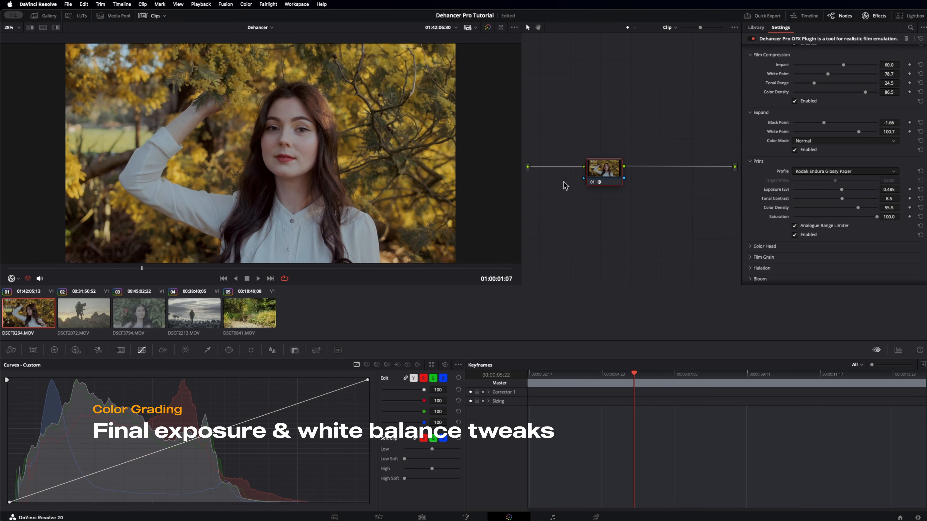
{"action": "mouse_move", "coordinate": [860, 209]}
{"action": "left_mouse_down"}
{"action": "mouse_move", "coordinate": [878, 209]}
{"action": "mouse_move", "coordinate": [850, 213]}
{"action": "left_mouse_up"}
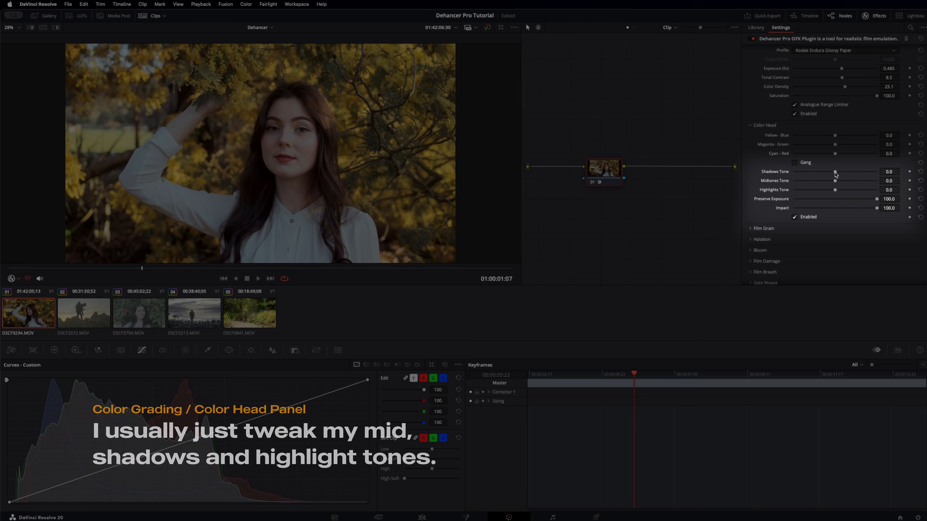
Step: Set Color Head's Shadows Tone to about -19.7, Midtones Tone to about 16.2 and Highlights Tone to about 3.9
{"action": "left_click_drag", "start_coordinate": [835, 171], "coordinate": [828, 173]}
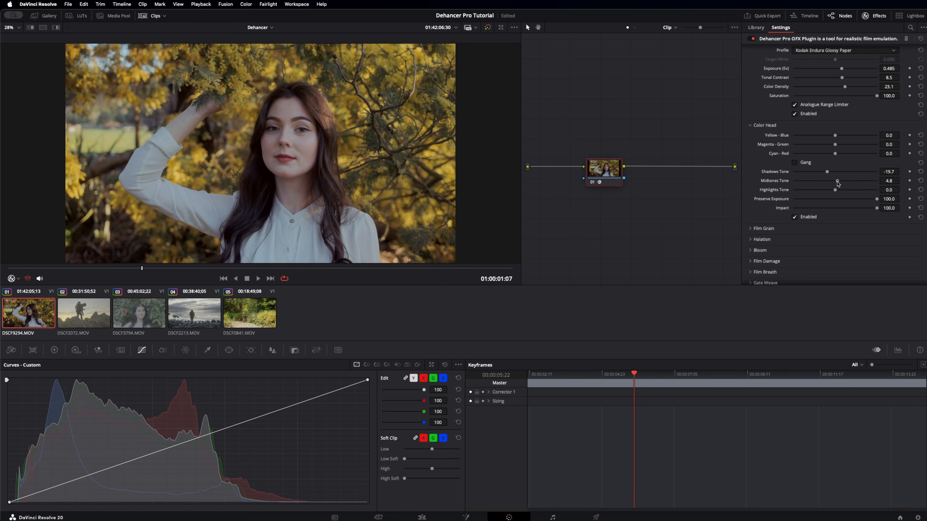
{"action": "left_click_drag", "start_coordinate": [837, 183], "coordinate": [839, 184]}
{"action": "left_click_drag", "start_coordinate": [844, 183], "coordinate": [846, 185]}
{"action": "left_click_drag", "start_coordinate": [842, 190], "coordinate": [837, 196]}
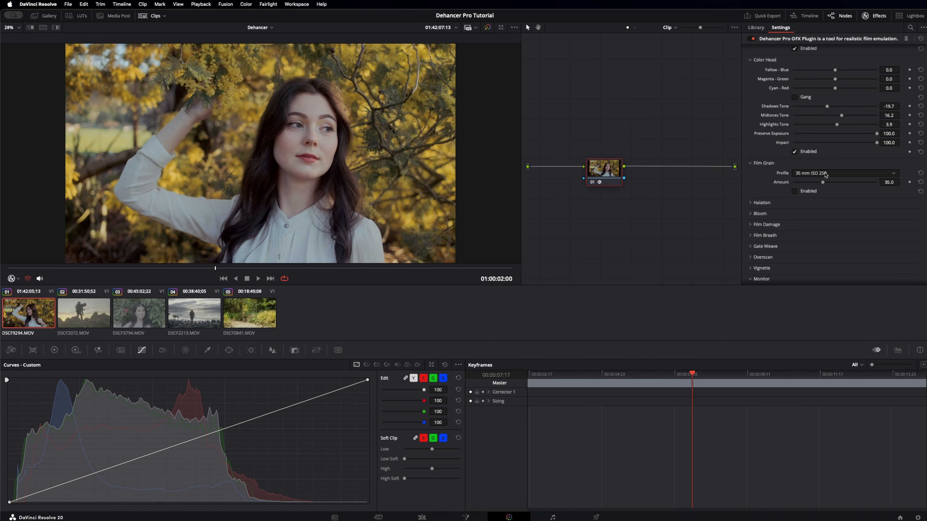
Step: Browse the Film Grain profiles and try 35 mm ISO 50 and Custom
{"action": "left_click", "coordinate": [826, 175]}
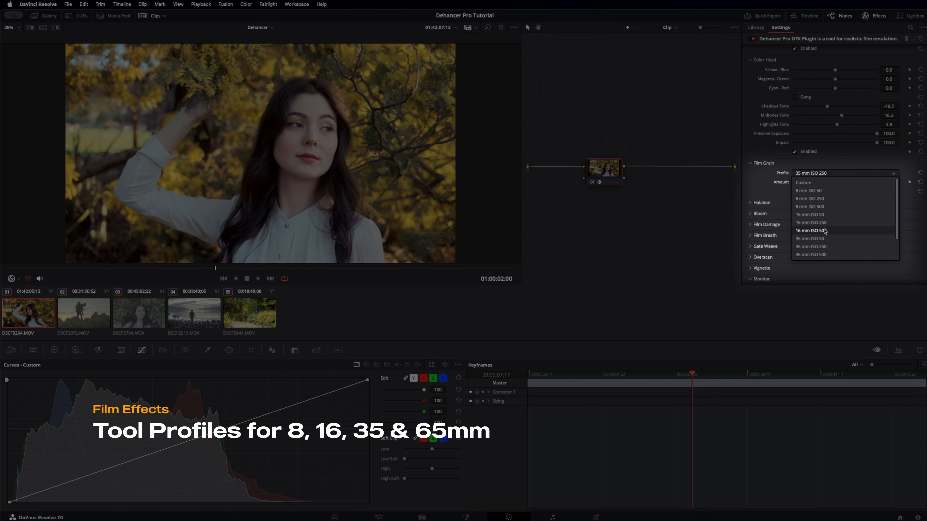
{"action": "scroll", "coordinate": [818, 241], "scroll_direction": "down", "scroll_amount": 3}
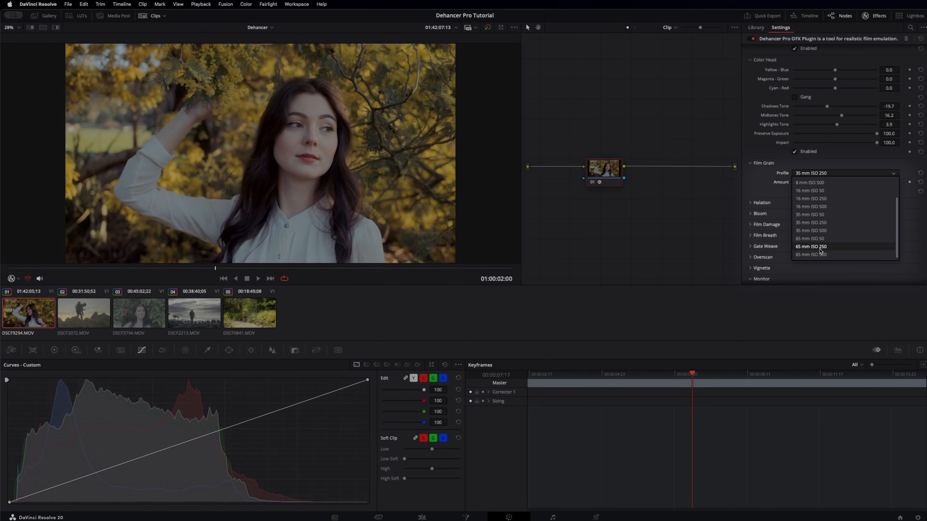
{"action": "left_click", "coordinate": [760, 185]}
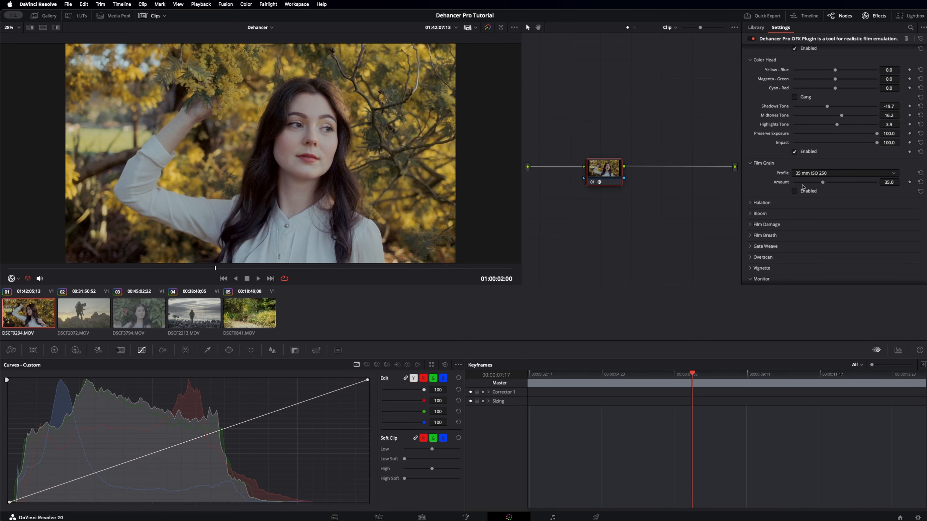
{"action": "left_click", "coordinate": [819, 174]}
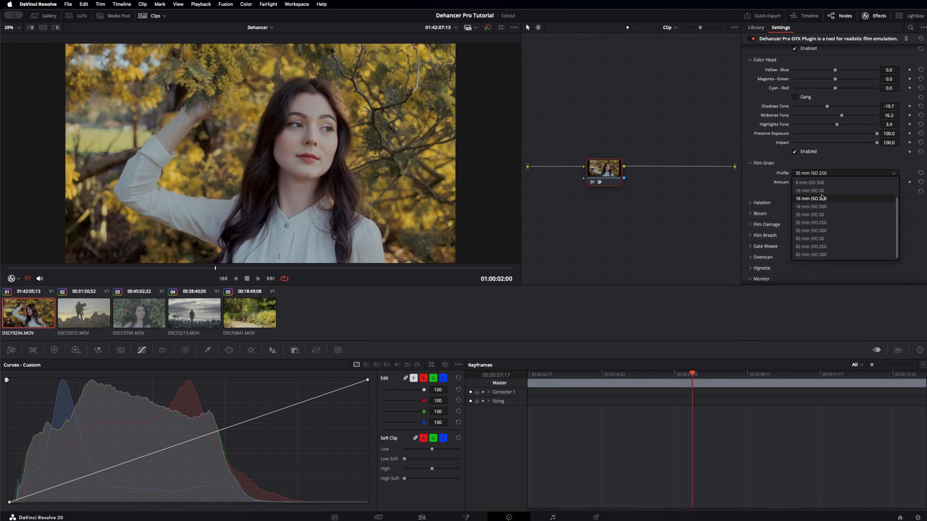
{"action": "left_click", "coordinate": [812, 215]}
{"action": "left_click", "coordinate": [821, 173]}
{"action": "scroll", "coordinate": [814, 226], "scroll_direction": "up", "scroll_amount": 3}
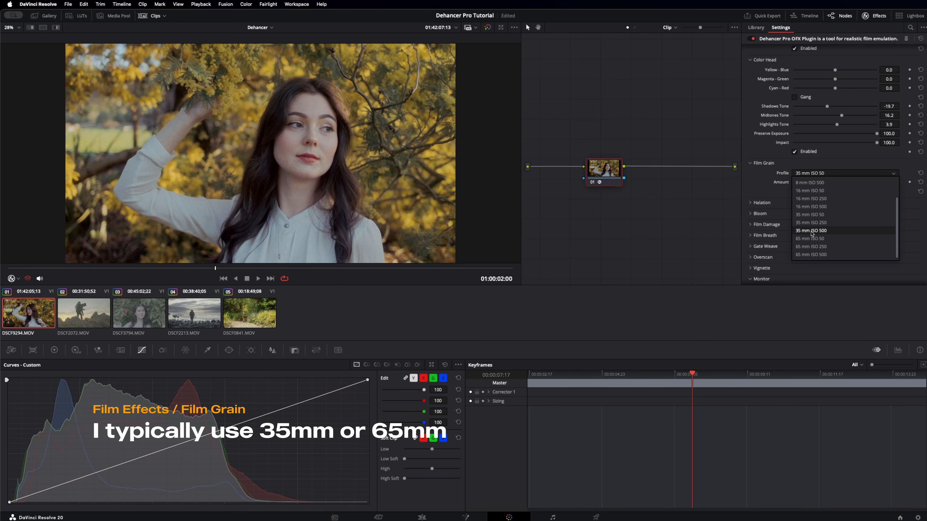
{"action": "left_click", "coordinate": [814, 182]}
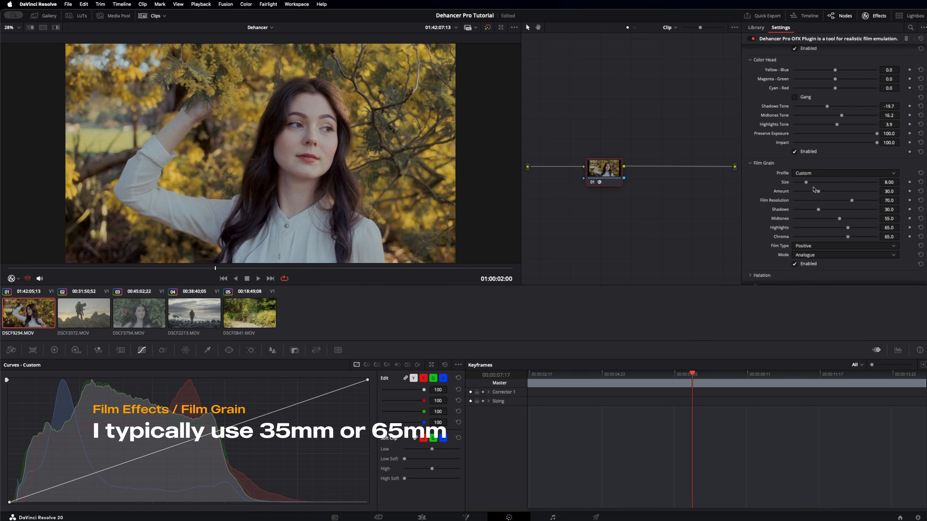
Step: Set the Film Grain profile to 65 mm ISO 250
{"action": "left_click", "coordinate": [817, 174]}
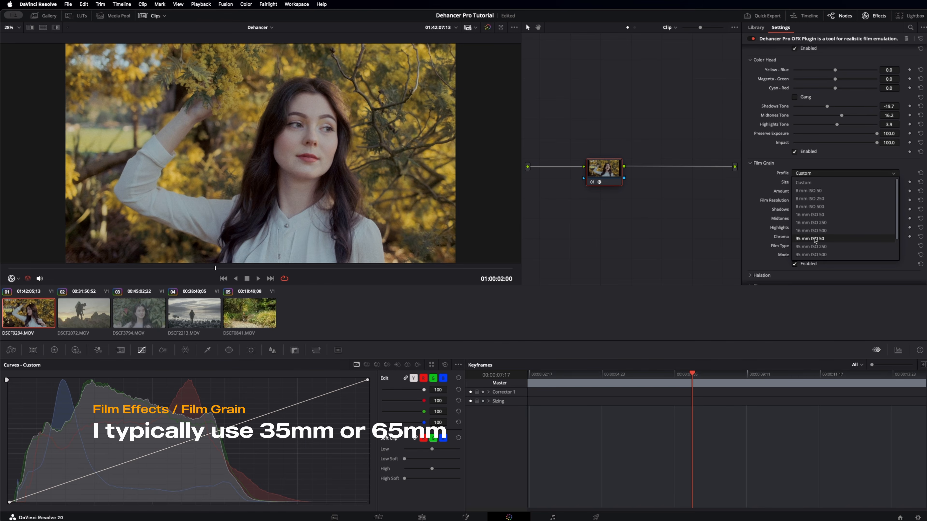
{"action": "left_click", "coordinate": [815, 239]}
{"action": "left_click", "coordinate": [816, 173]}
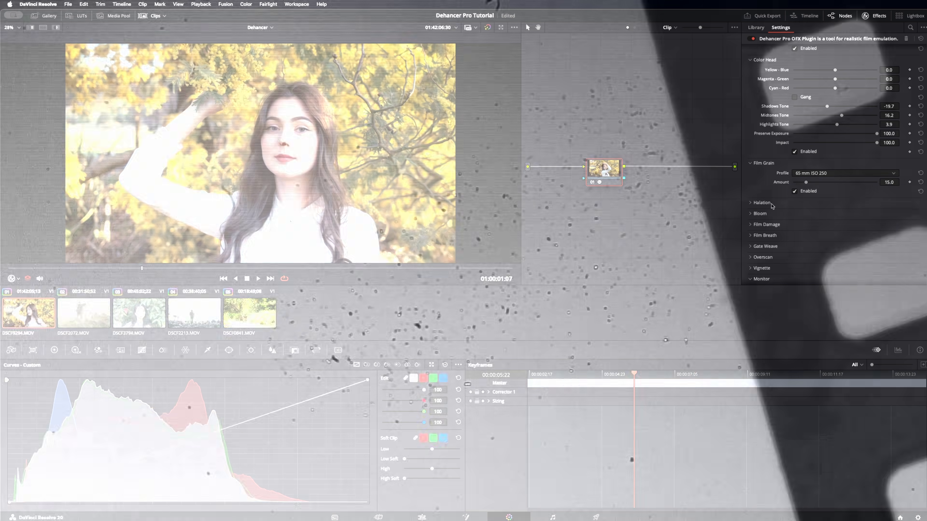
Step: Open the Halation settings and try the 65 mm / 70 mm and 8 mm / Super 8 No Remjet profiles on the clip
{"action": "left_click", "coordinate": [771, 204]}
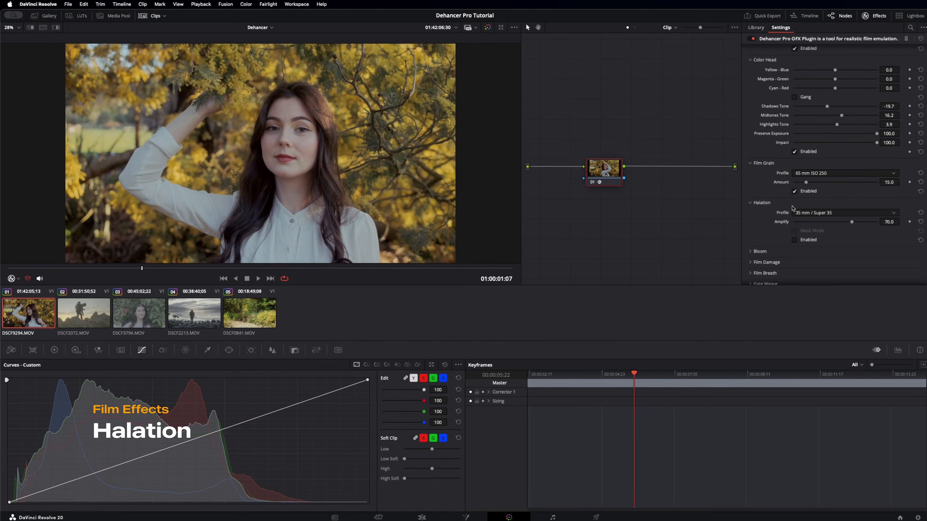
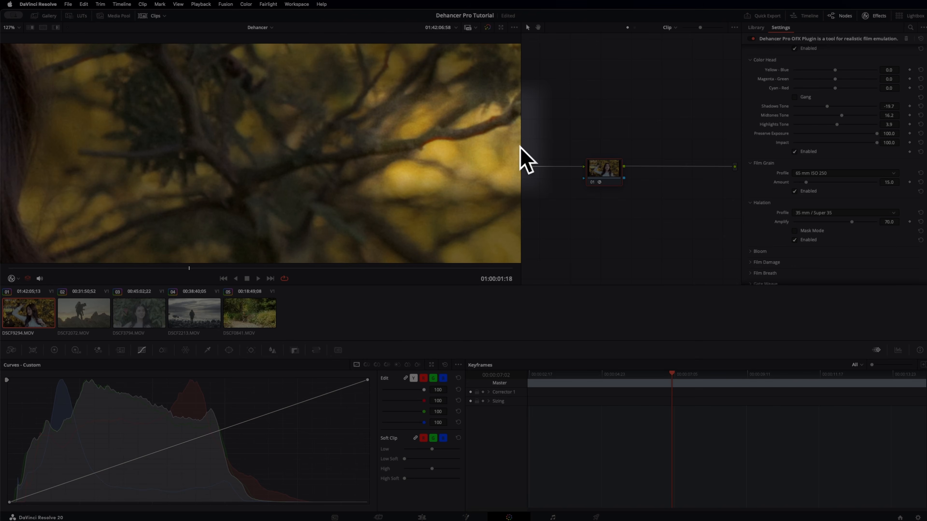
{"action": "left_click", "coordinate": [840, 213]}
{"action": "left_click", "coordinate": [818, 278]}
{"action": "left_click", "coordinate": [829, 213]}
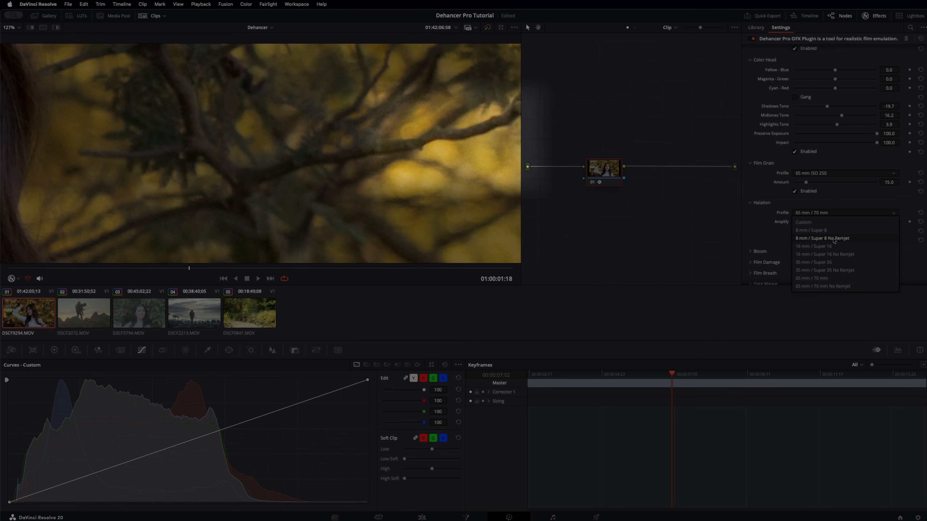
{"action": "left_click", "coordinate": [830, 240]}
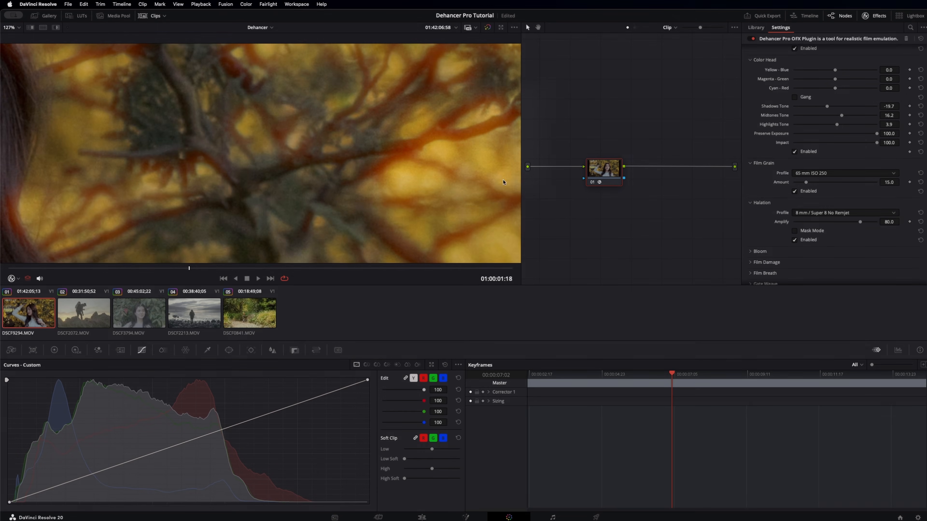
{"action": "scroll", "coordinate": [401, 182], "scroll_direction": "down", "scroll_amount": 5}
{"action": "scroll", "coordinate": [378, 181], "scroll_direction": "down", "scroll_amount": 6}
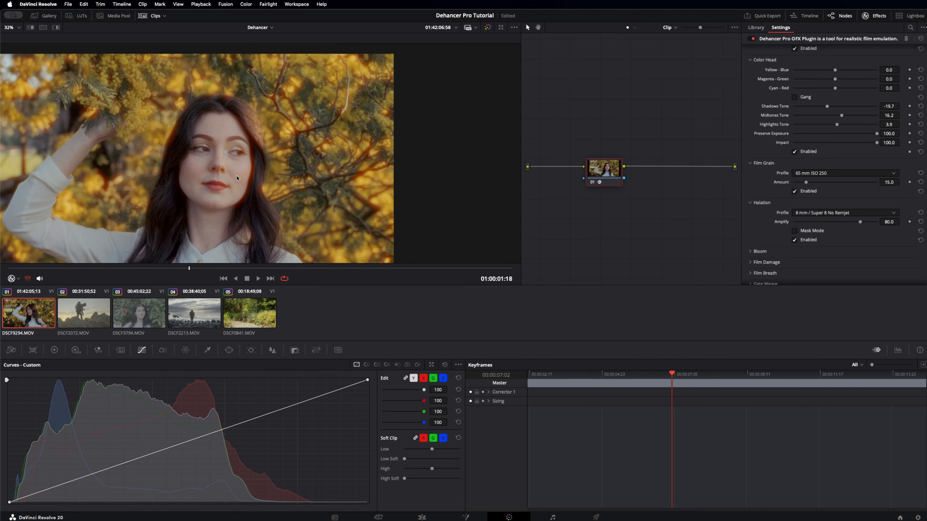
{"action": "scroll", "coordinate": [219, 173], "scroll_direction": "up", "scroll_amount": 1}
Step: Set the Halation profile to 35 mm / Super 35 and check the effect up close and during playback
{"action": "left_click", "coordinate": [833, 216]}
{"action": "left_click", "coordinate": [826, 264]}
{"action": "scroll", "coordinate": [431, 166], "scroll_direction": "up", "scroll_amount": 3}
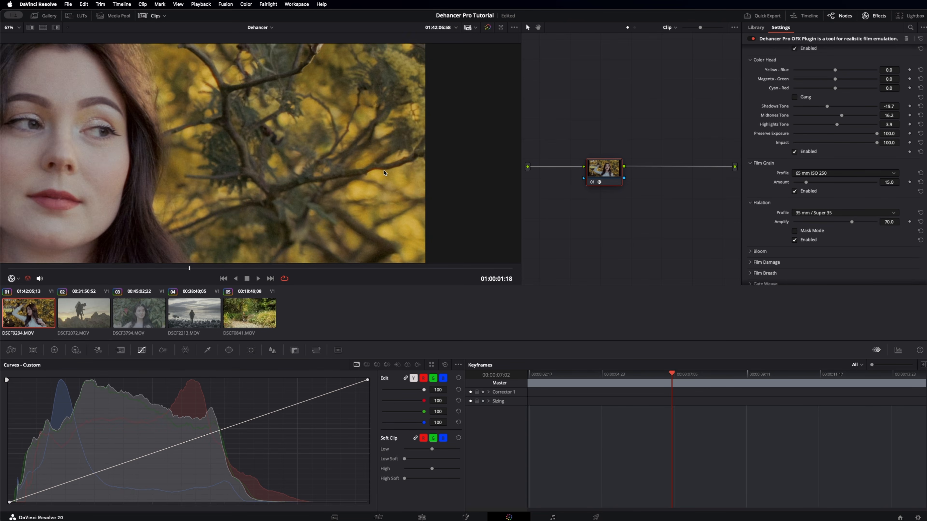
{"action": "scroll", "coordinate": [329, 163], "scroll_direction": "down", "scroll_amount": 4}
{"action": "scroll", "coordinate": [183, 163], "scroll_direction": "up", "scroll_amount": 5}
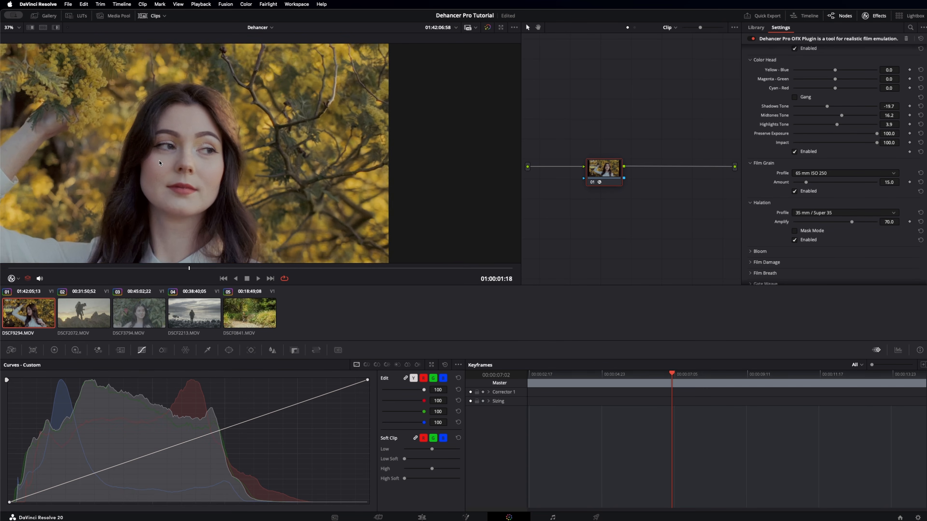
{"action": "key", "text": "space"}
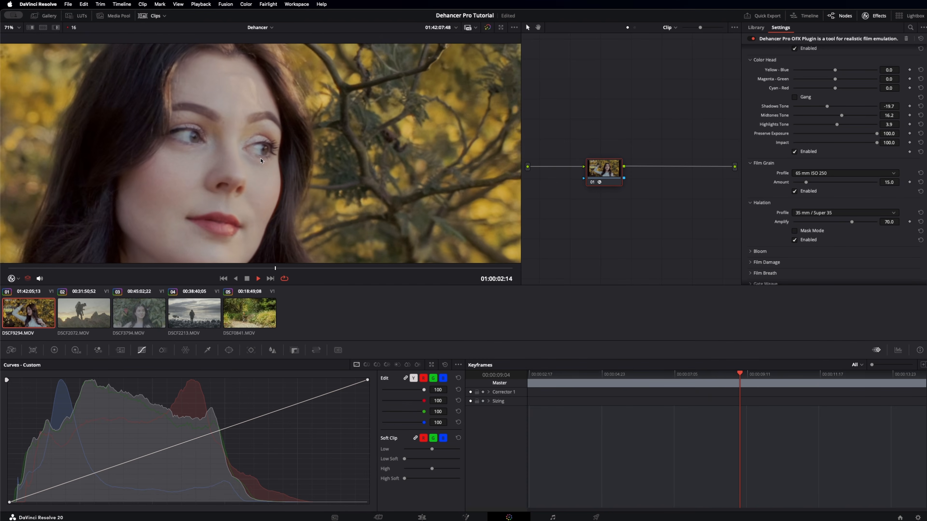
{"action": "key", "text": "space"}
{"action": "scroll", "coordinate": [349, 165], "scroll_direction": "down", "scroll_amount": 2}
{"action": "scroll", "coordinate": [329, 165], "scroll_direction": "down", "scroll_amount": 3}
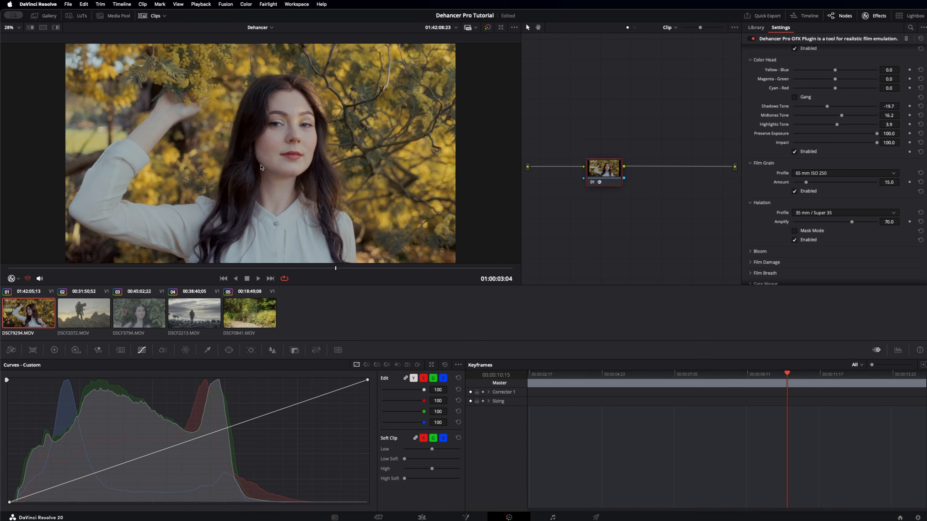
Step: Open the Bloom settings and enable Bloom with the 35 mm / Super 35 profile
{"action": "scroll", "coordinate": [765, 242], "scroll_direction": "down", "scroll_amount": 1}
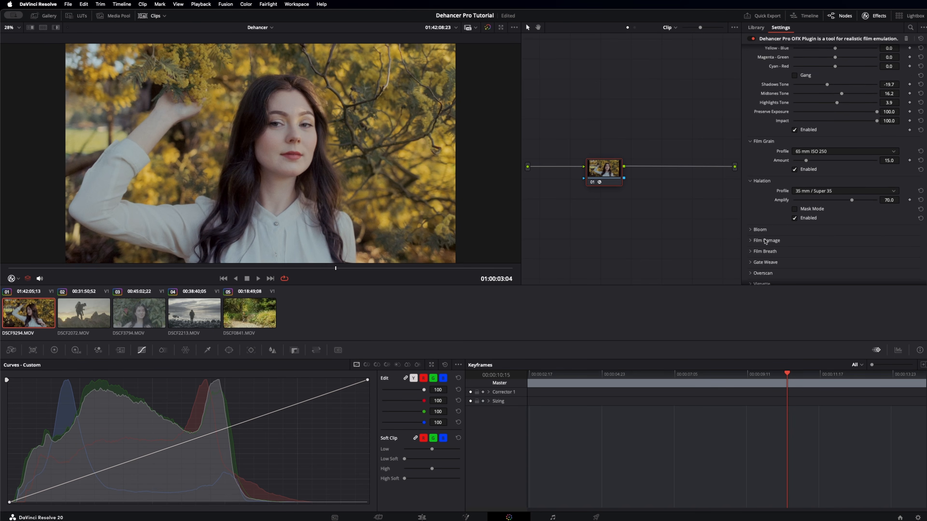
{"action": "scroll", "coordinate": [762, 230], "scroll_direction": "down", "scroll_amount": 1}
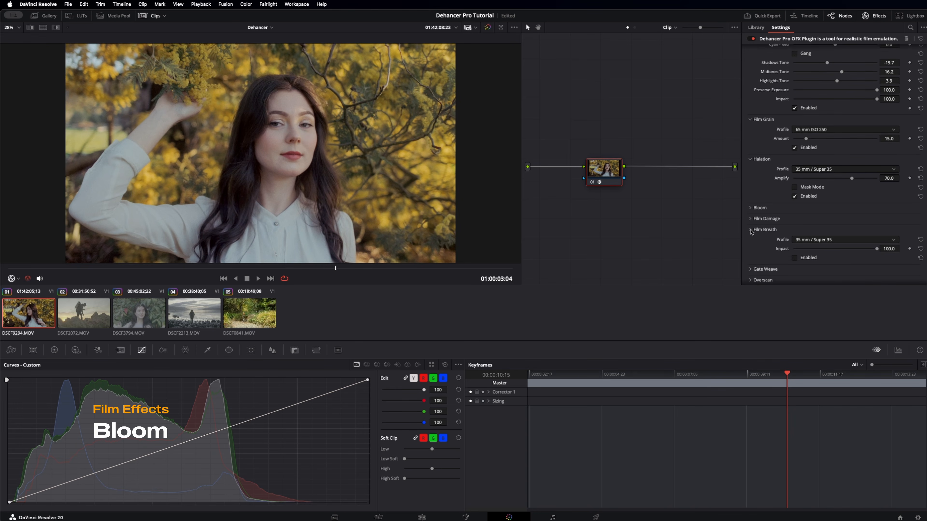
{"action": "left_click", "coordinate": [761, 208]}
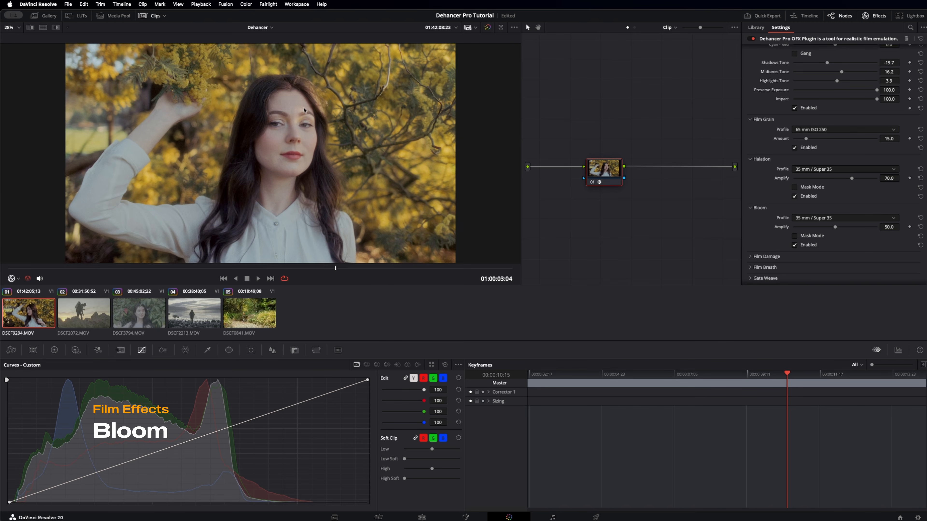
{"action": "scroll", "coordinate": [297, 121], "scroll_direction": "up", "scroll_amount": 3}
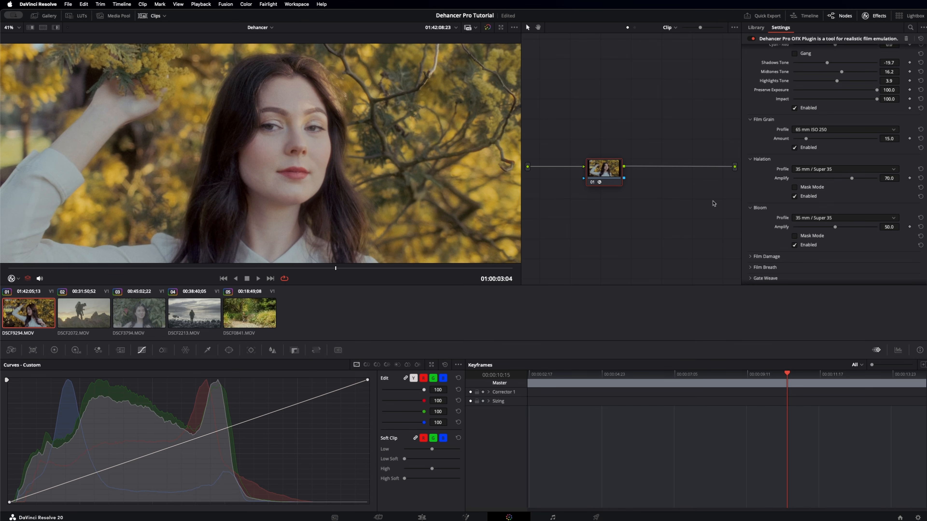
{"action": "left_click", "coordinate": [805, 219]}
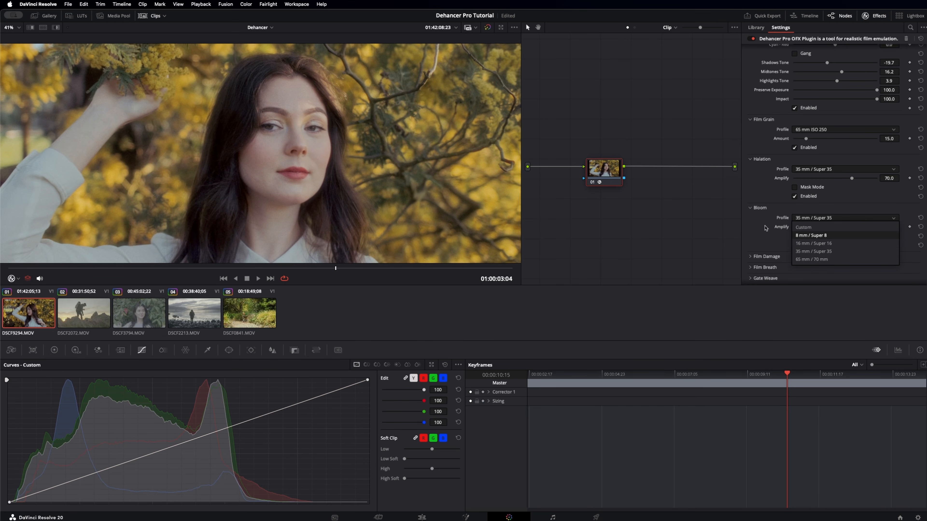
{"action": "left_click", "coordinate": [308, 166]}
{"action": "scroll", "coordinate": [318, 168], "scroll_direction": "down", "scroll_amount": 3}
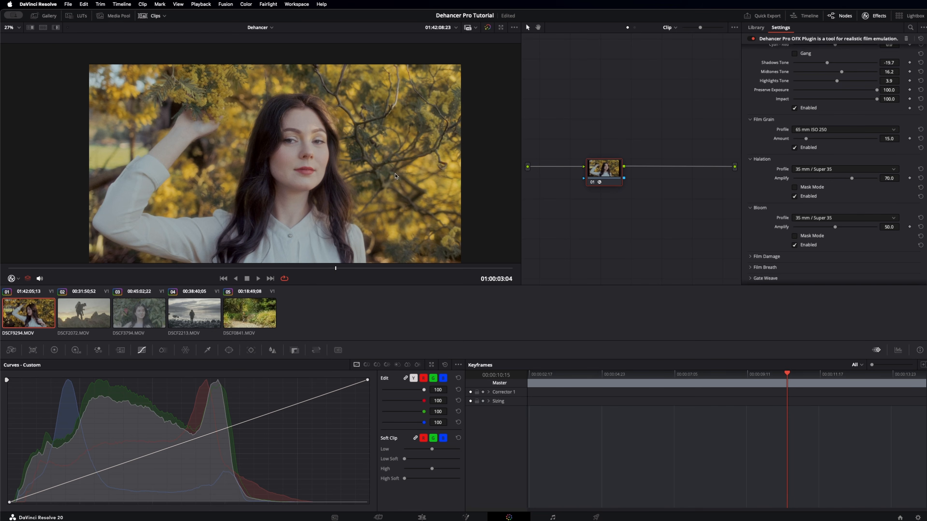
{"action": "left_click", "coordinate": [808, 218]}
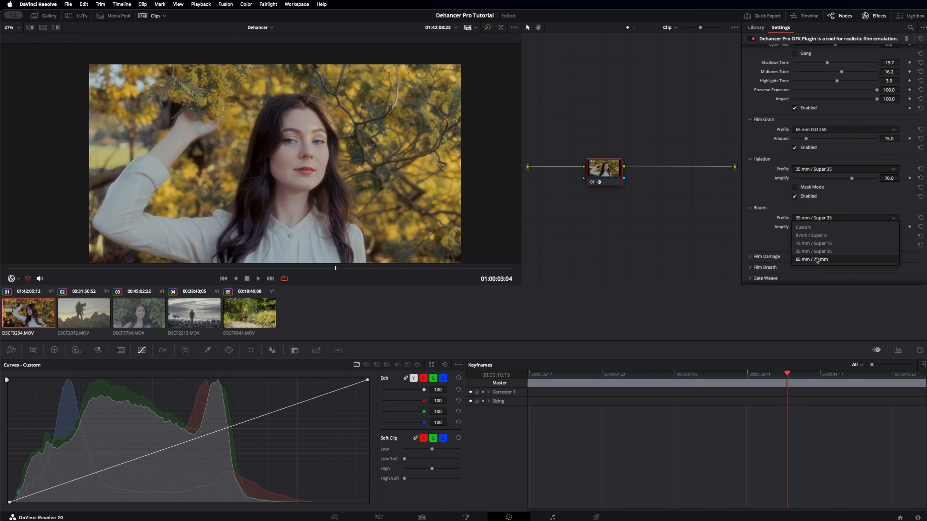
{"action": "left_click", "coordinate": [321, 157]}
{"action": "scroll", "coordinate": [328, 155], "scroll_direction": "up", "scroll_amount": 4}
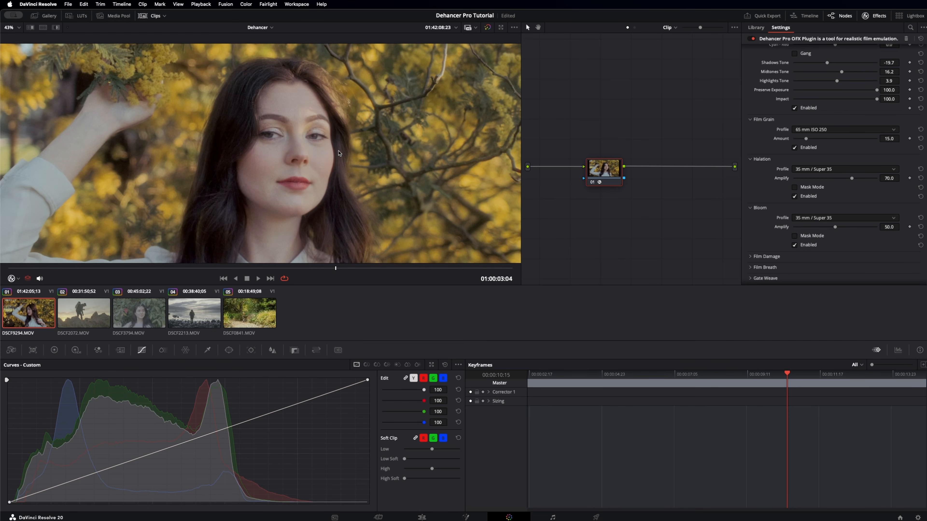
Step: Set the Bloom profile to 65 mm / 70 mm and its Amplify to about 15.3
{"action": "left_click", "coordinate": [817, 219]}
{"action": "left_click", "coordinate": [820, 259]}
{"action": "left_click", "coordinate": [818, 219]}
{"action": "left_click", "coordinate": [820, 260]}
{"action": "left_click_drag", "start_coordinate": [810, 228], "coordinate": [807, 228]}
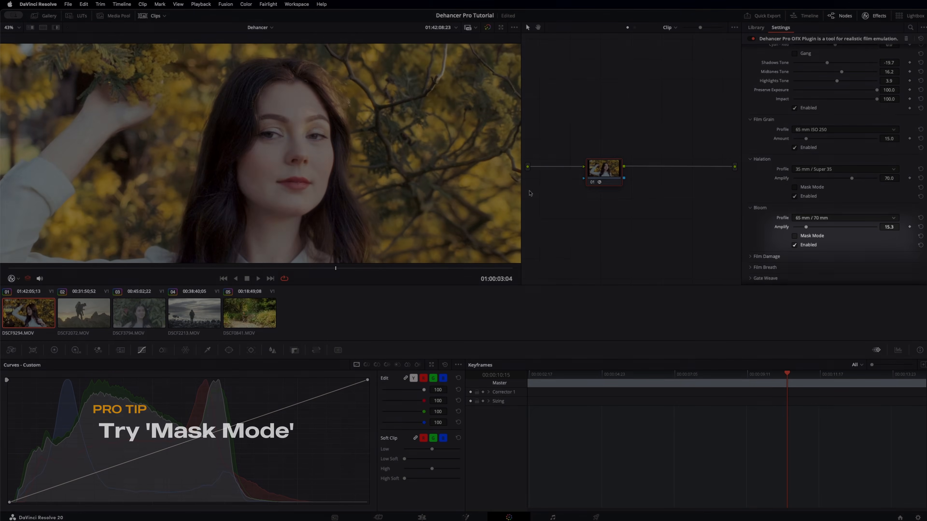
Step: Inspect the areas affected by Bloom using its Mask Mode, and switch the mask off again
{"action": "scroll", "coordinate": [369, 176], "scroll_direction": "down", "scroll_amount": 3}
{"action": "scroll", "coordinate": [369, 176], "scroll_direction": "up", "scroll_amount": 2}
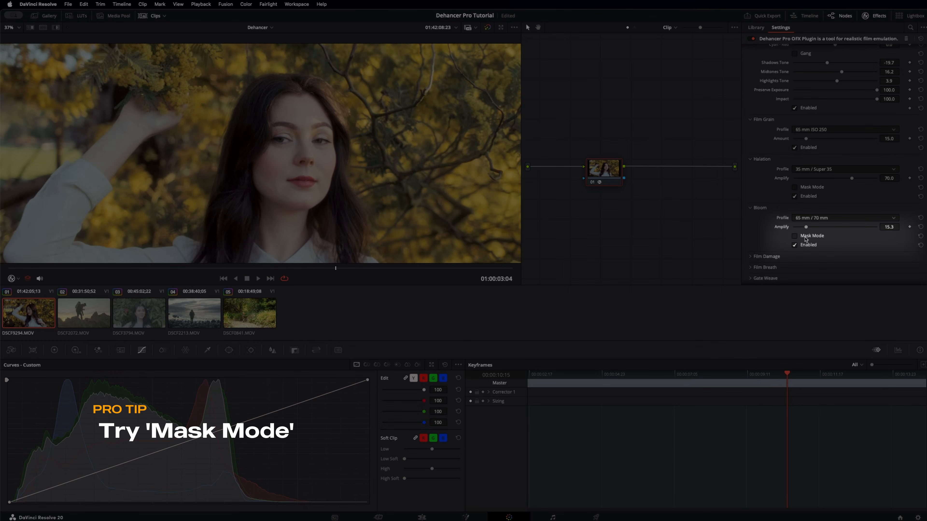
{"action": "scroll", "coordinate": [347, 156], "scroll_direction": "up", "scroll_amount": 5}
{"action": "scroll", "coordinate": [350, 158], "scroll_direction": "up", "scroll_amount": 2}
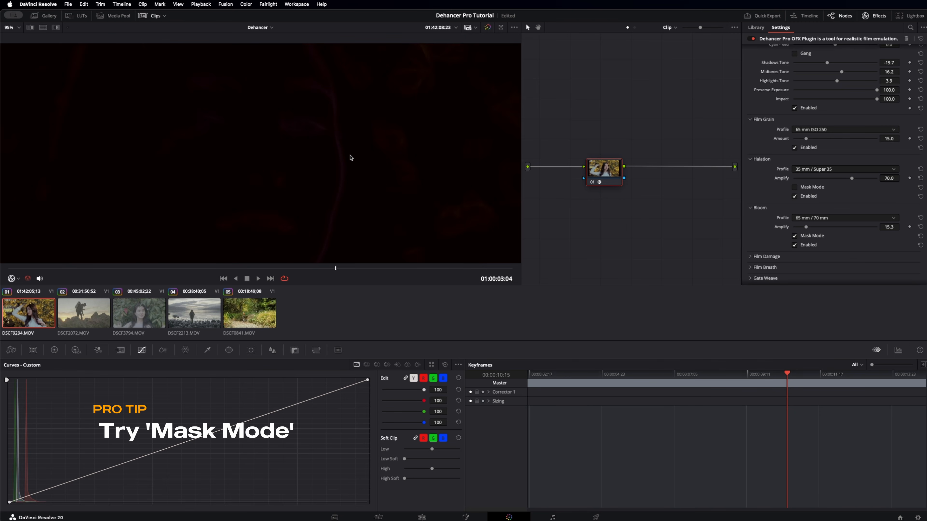
{"action": "scroll", "coordinate": [349, 161], "scroll_direction": "down", "scroll_amount": 3}
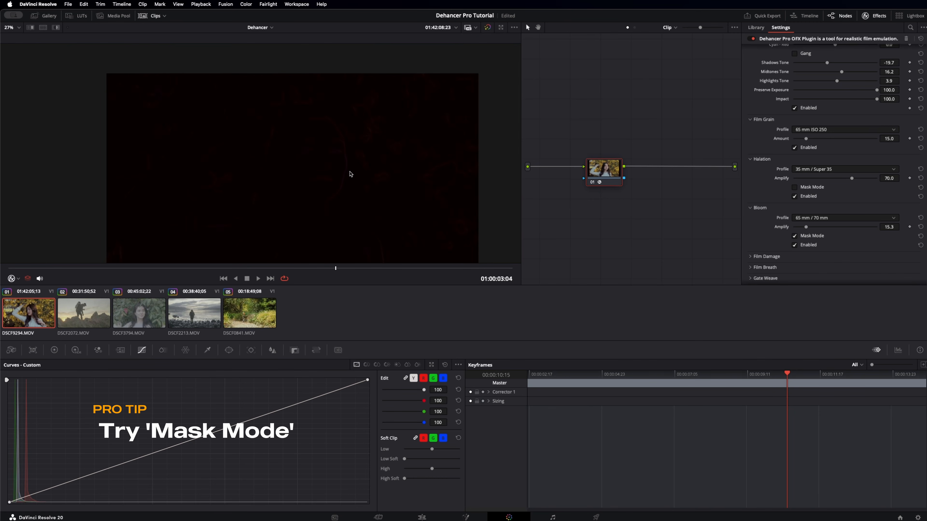
{"action": "scroll", "coordinate": [348, 172], "scroll_direction": "up", "scroll_amount": 3}
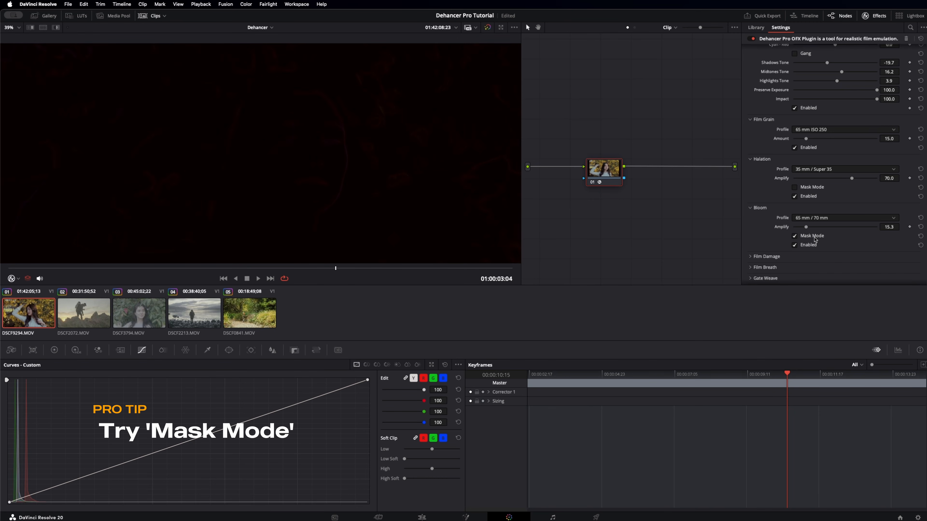
{"action": "left_click", "coordinate": [812, 238]}
Step: Inspect the areas affected by Halation using its Mask Mode, and return to the normal image
{"action": "left_click", "coordinate": [812, 187]}
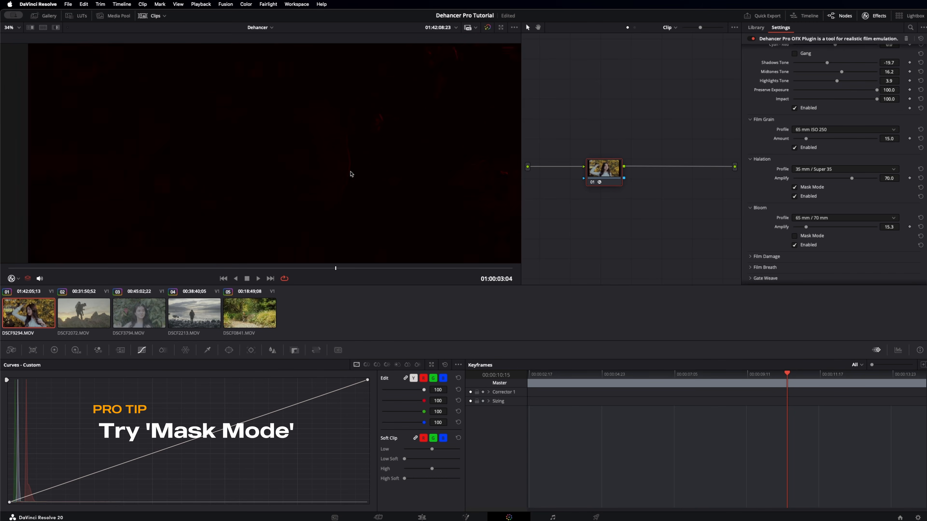
{"action": "scroll", "coordinate": [351, 174], "scroll_direction": "down", "scroll_amount": 4}
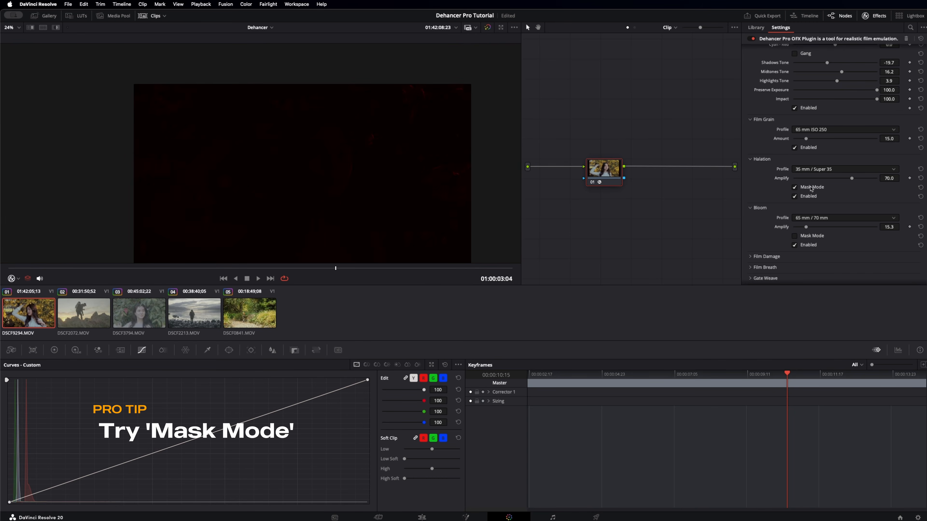
{"action": "left_click", "coordinate": [811, 188]}
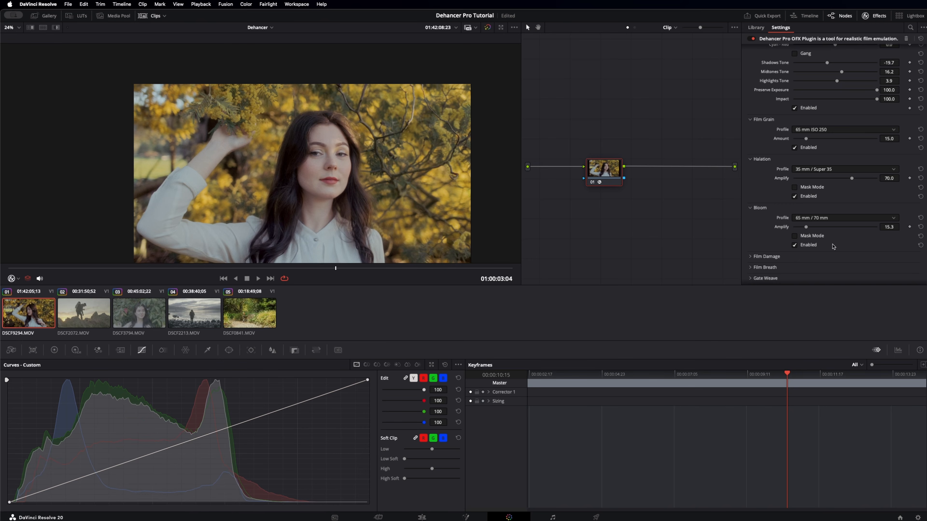
Step: Review the available Bloom profiles and keep the 65 mm / 70 mm profile selected
{"action": "scroll", "coordinate": [833, 247], "scroll_direction": "down", "scroll_amount": 1}
{"action": "left_click", "coordinate": [814, 197]}
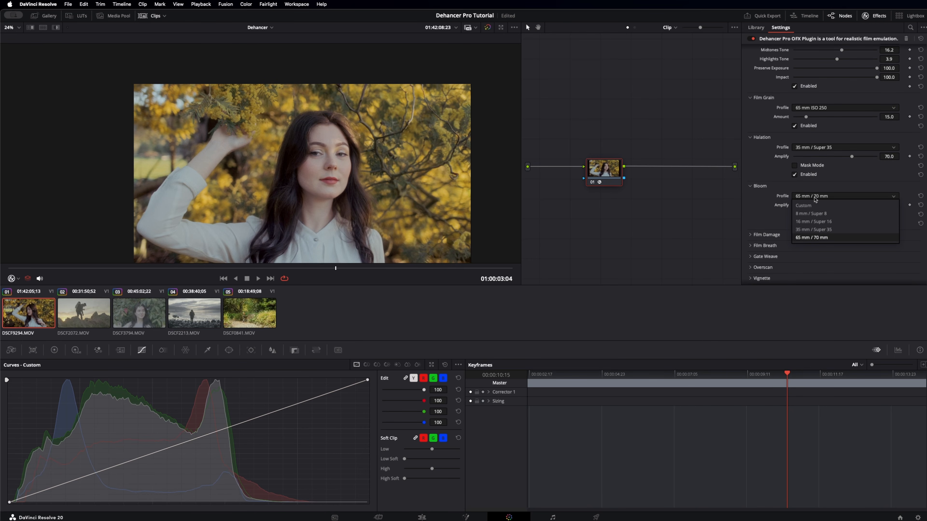
{"action": "left_click", "coordinate": [813, 238]}
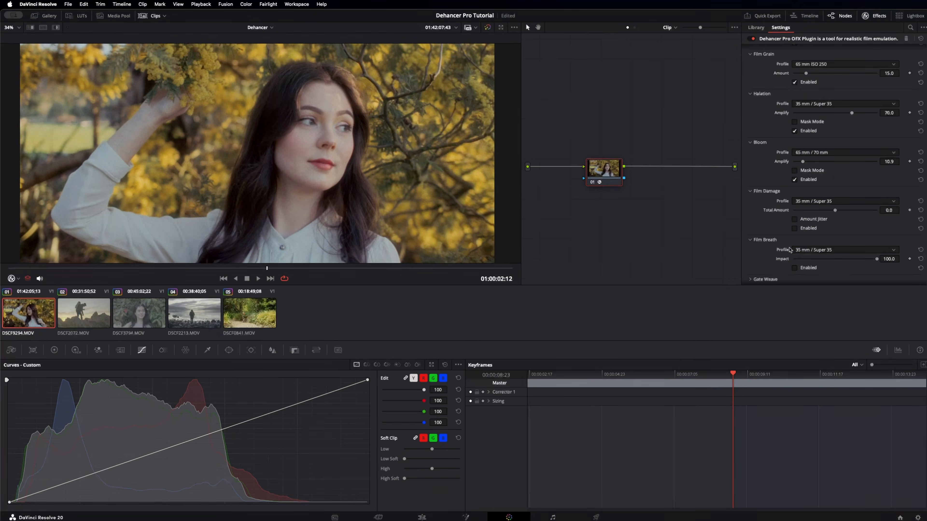
Step: Preview Film Breath and Gate Weave with their 35 mm / Super 35 profiles during playback, and disable both effects again
{"action": "scroll", "coordinate": [805, 251], "scroll_direction": "down", "scroll_amount": 4}
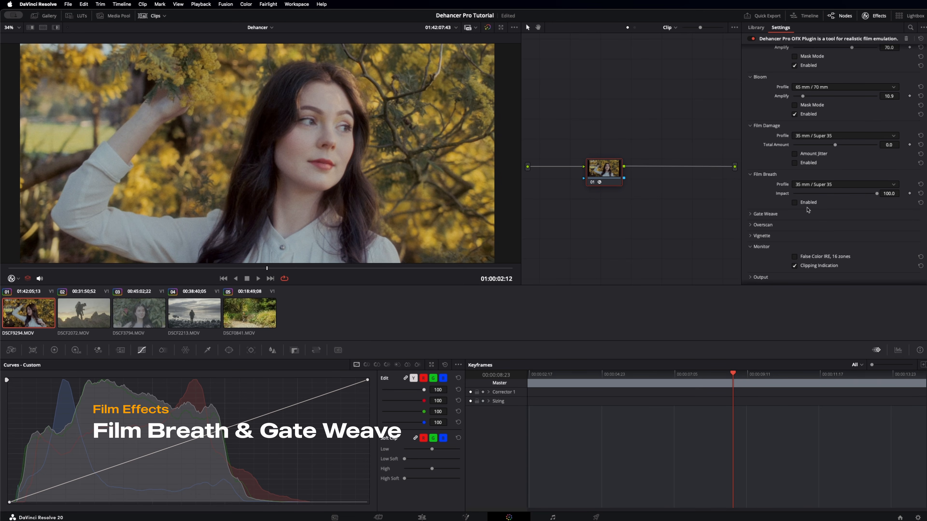
{"action": "left_click", "coordinate": [763, 215]}
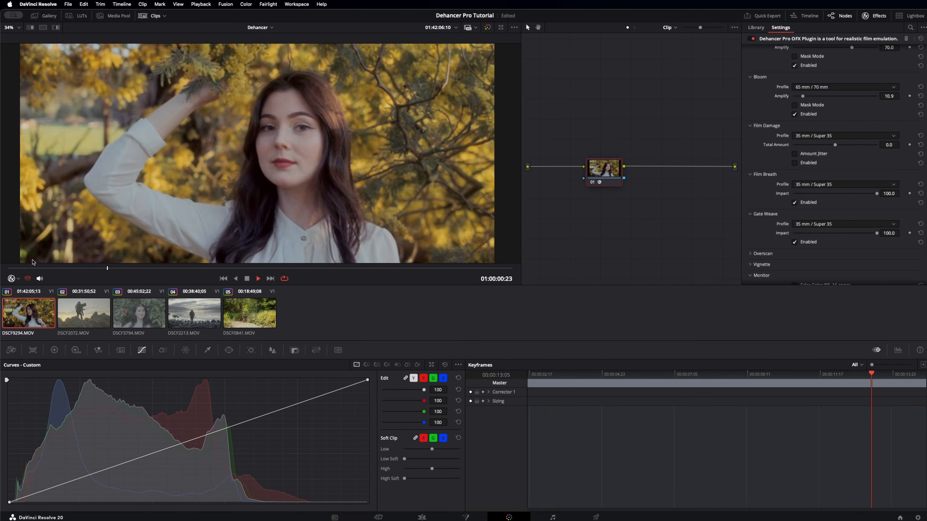
{"action": "key", "text": "space"}
{"action": "left_click", "coordinate": [808, 242]}
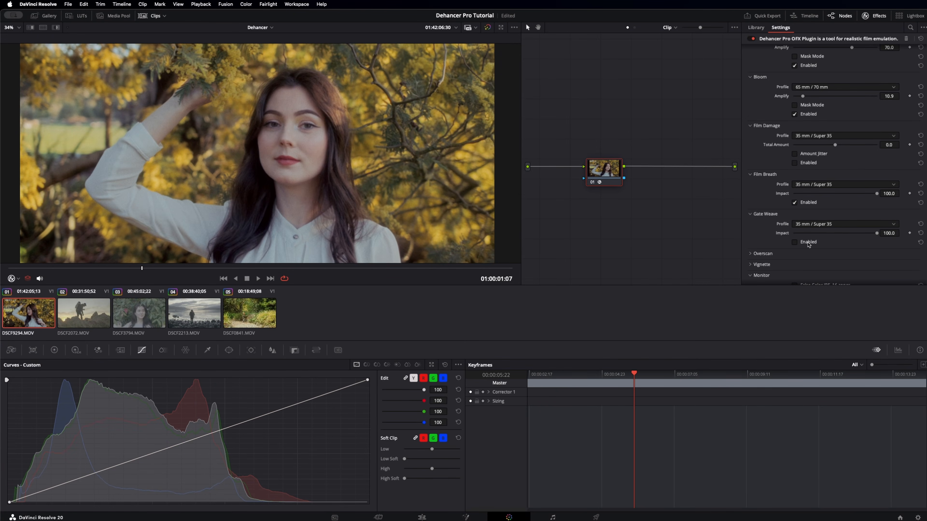
{"action": "left_click", "coordinate": [810, 203]}
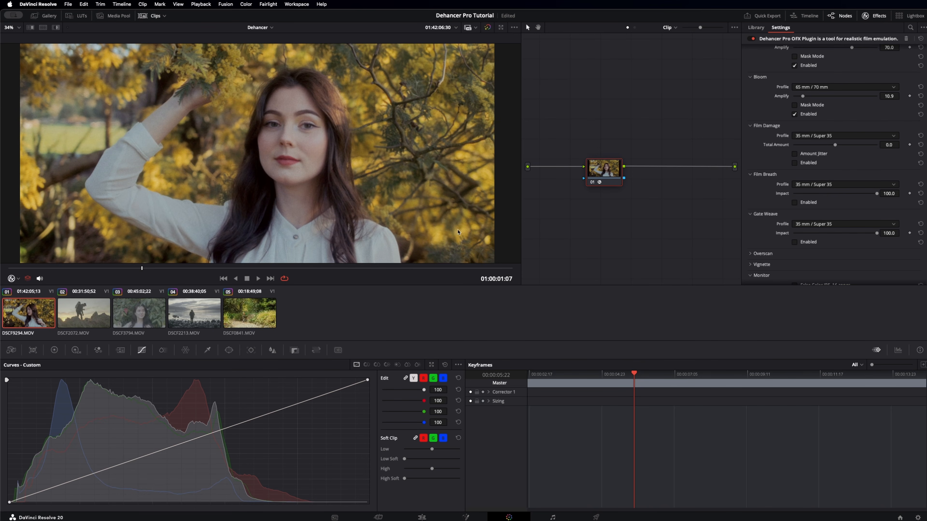
Step: Open the Overscan settings and enable Overscan so the whole film frame with its perforations can be seen
{"action": "scroll", "coordinate": [768, 260], "scroll_direction": "down", "scroll_amount": 3}
{"action": "left_click", "coordinate": [760, 211]}
{"action": "scroll", "coordinate": [785, 224], "scroll_direction": "down", "scroll_amount": 6}
{"action": "left_click", "coordinate": [795, 213]}
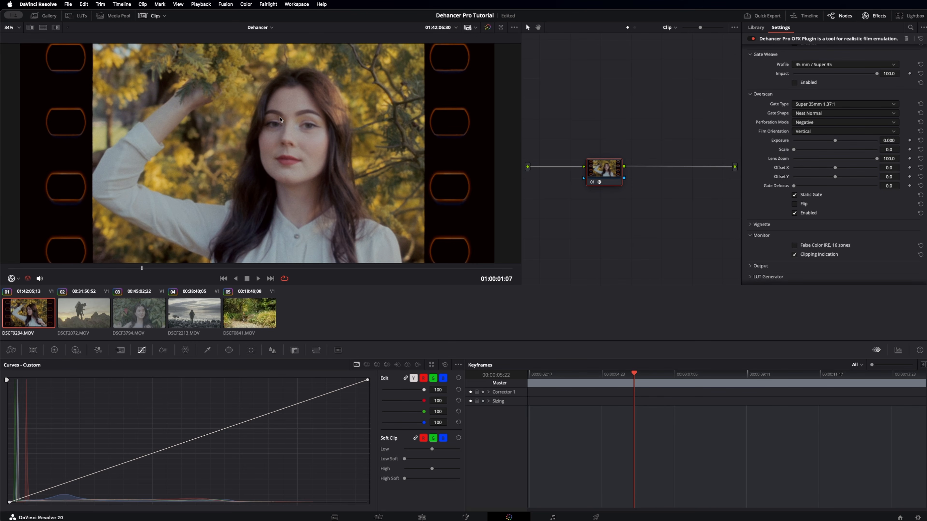
{"action": "scroll", "coordinate": [279, 120], "scroll_direction": "down", "scroll_amount": 2}
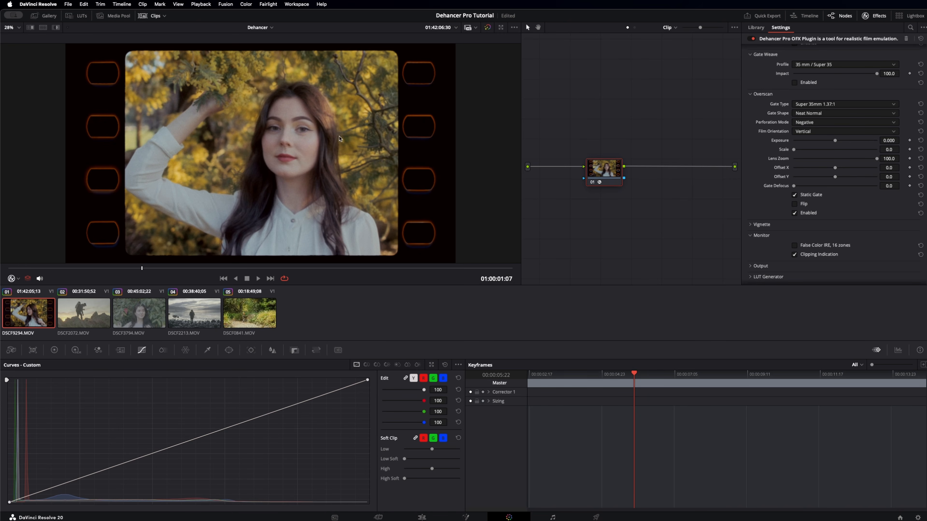
Step: Try the Super 8mm 1.33:1, Standard 16mm 1.37:1 and Widescreen 35mm 1.85:1 gate types, and return to Super 35mm 1.37:1
{"action": "left_click", "coordinate": [822, 105]}
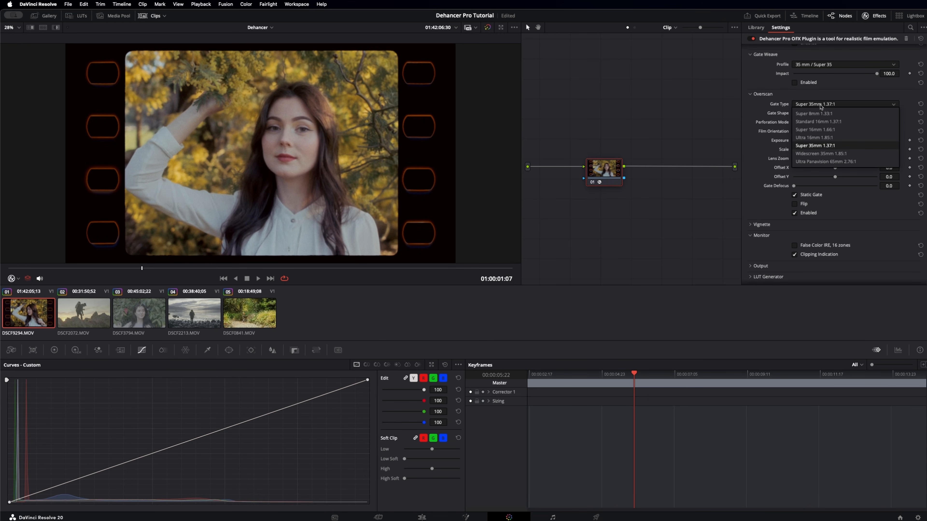
{"action": "left_click", "coordinate": [817, 113]}
{"action": "left_click", "coordinate": [826, 106]}
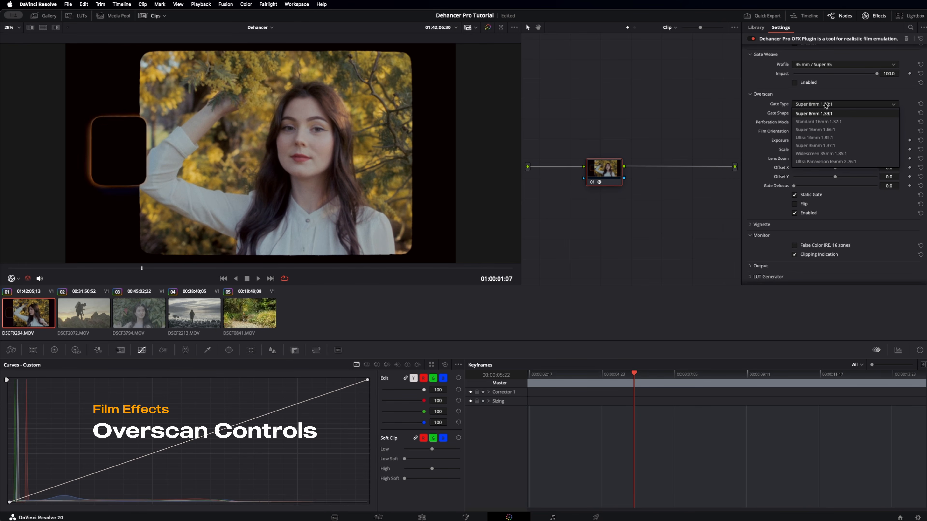
{"action": "left_click", "coordinate": [824, 122]}
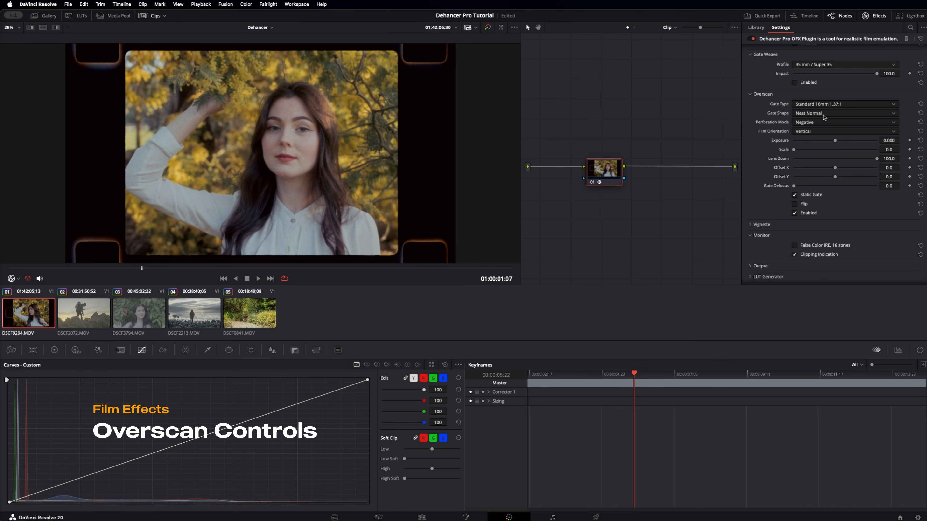
{"action": "left_click", "coordinate": [823, 106]}
{"action": "left_click", "coordinate": [825, 154]}
{"action": "left_click", "coordinate": [825, 105]}
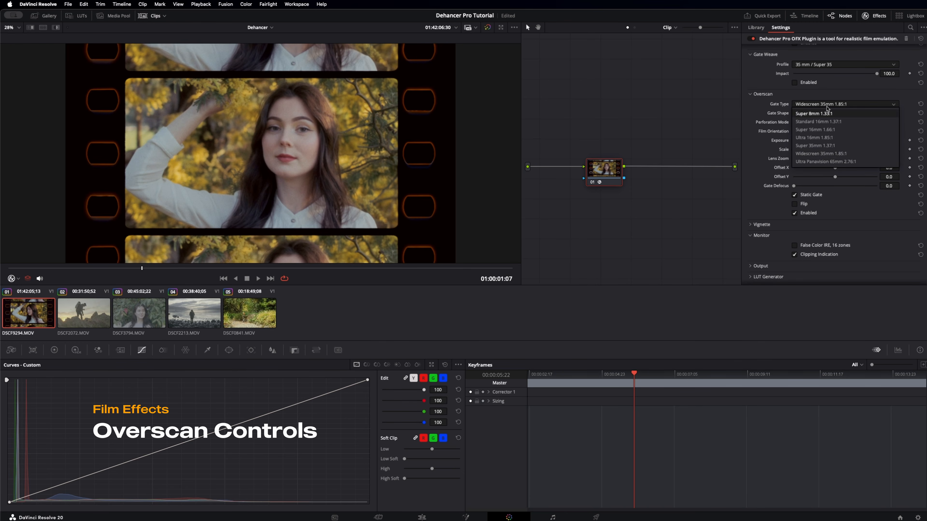
{"action": "left_click", "coordinate": [816, 145]}
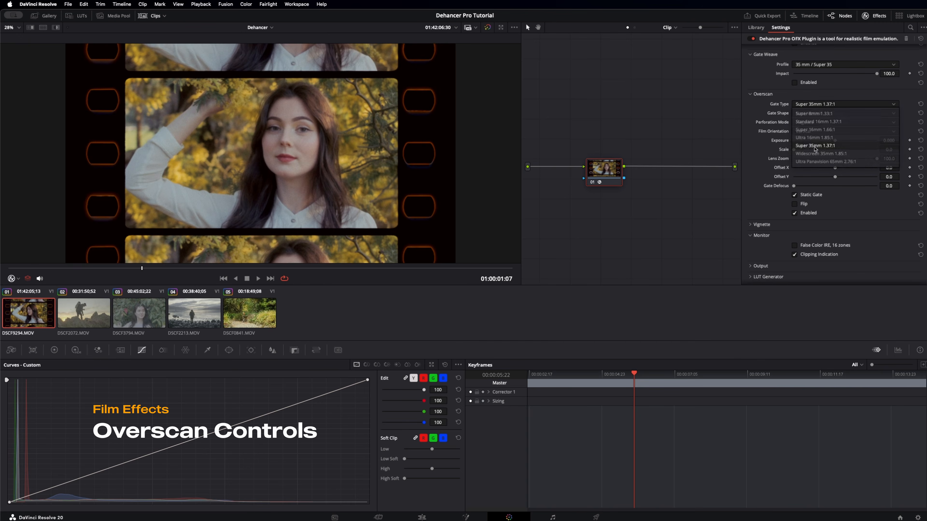
Step: Compare the OFF and Positive perforation modes for Overscan, and return to Negative
{"action": "left_click", "coordinate": [816, 123]}
{"action": "left_click", "coordinate": [817, 123]}
{"action": "left_click", "coordinate": [815, 124]}
{"action": "left_click", "coordinate": [810, 148]}
{"action": "left_click", "coordinate": [816, 124]}
{"action": "left_click", "coordinate": [817, 140]}
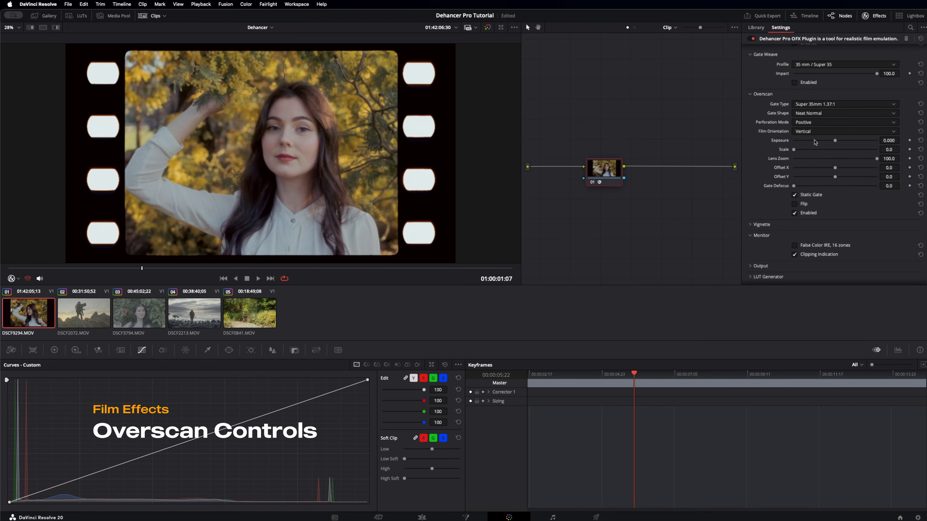
{"action": "left_click", "coordinate": [805, 132]}
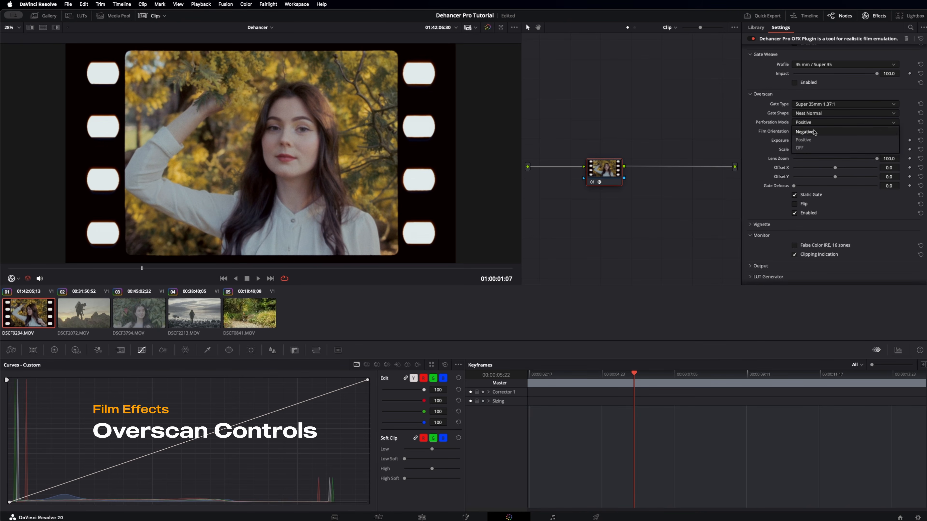
{"action": "left_click", "coordinate": [814, 131]}
Step: Try the Horizontal film orientation for Overscan, and set it back to Vertical
{"action": "left_click", "coordinate": [812, 149]}
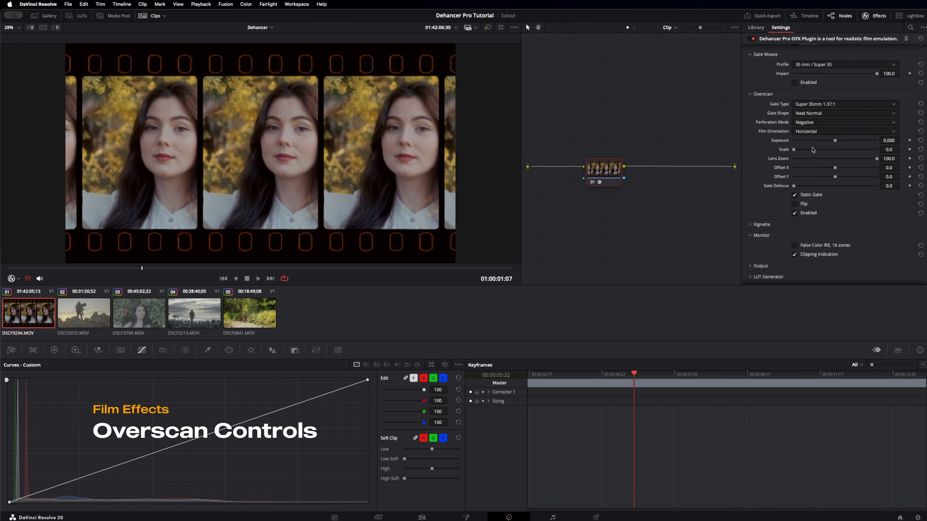
{"action": "left_click", "coordinate": [818, 132]}
{"action": "left_click", "coordinate": [815, 141]}
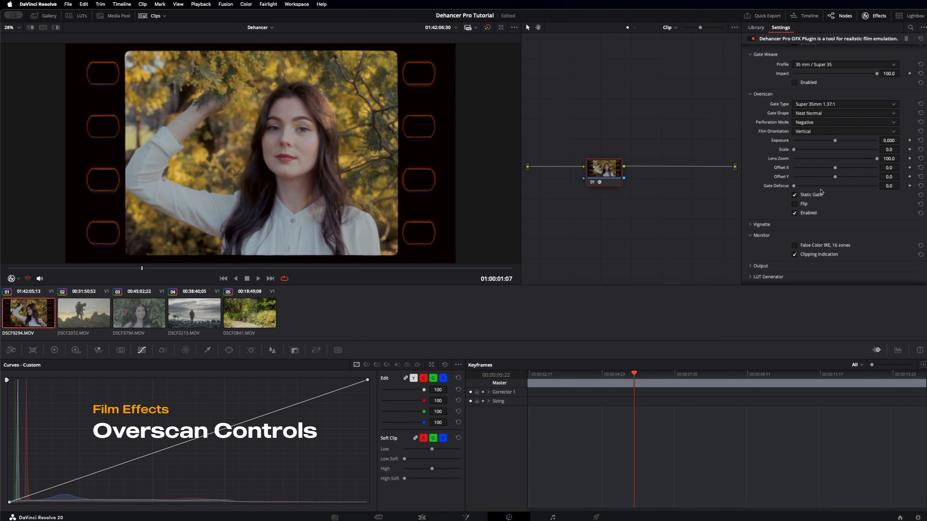
Step: Turn off Static Gate in Overscan and play the clip, including from its beginning, to check the gate movement
{"action": "left_click", "coordinate": [805, 196]}
{"action": "key", "text": "space"}
{"action": "key", "text": "space"}
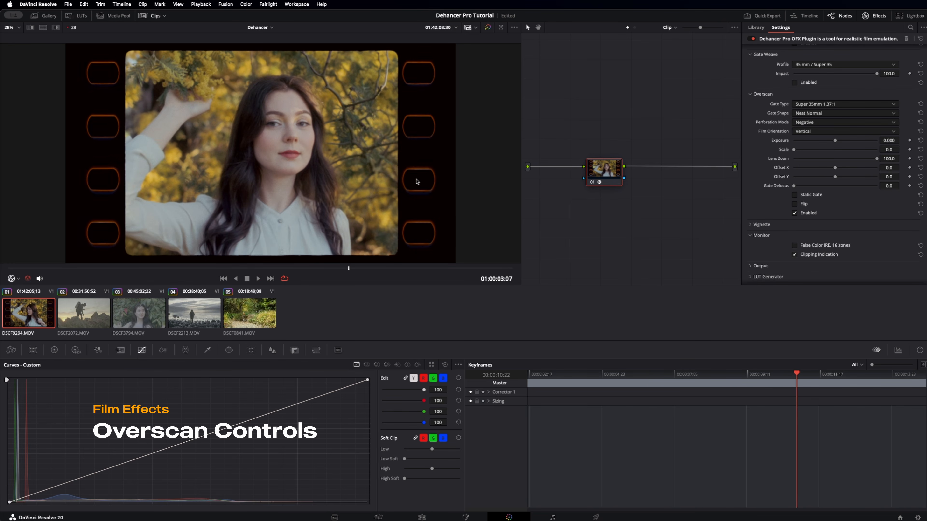
{"action": "left_click_drag", "start_coordinate": [798, 372], "coordinate": [530, 372]}
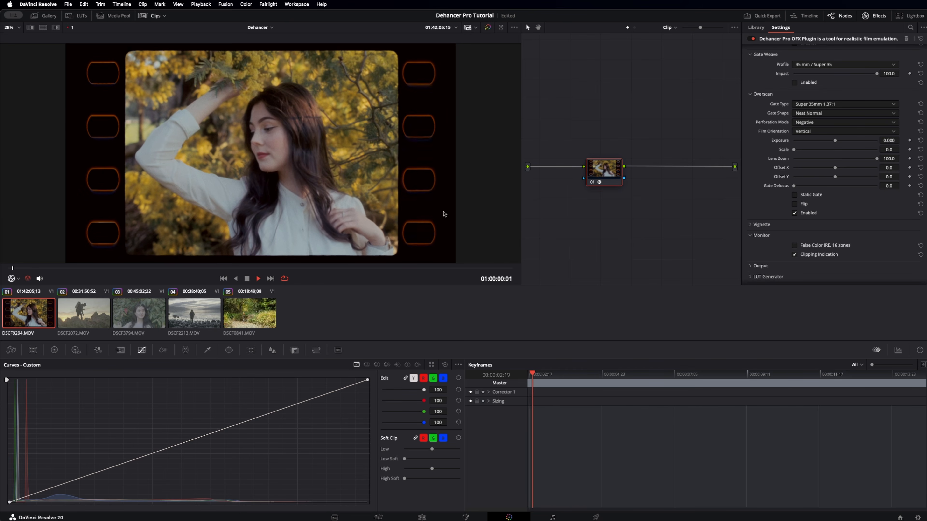
{"action": "key", "text": "space"}
{"action": "key", "text": "space"}
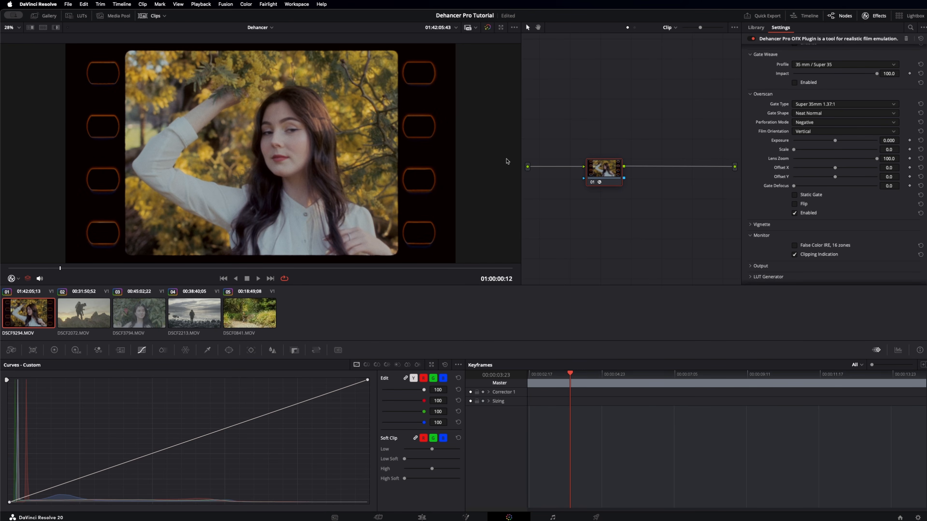
Step: Open the Vignette settings, enable the Vignette and disable Overscan
{"action": "left_click", "coordinate": [766, 225]}
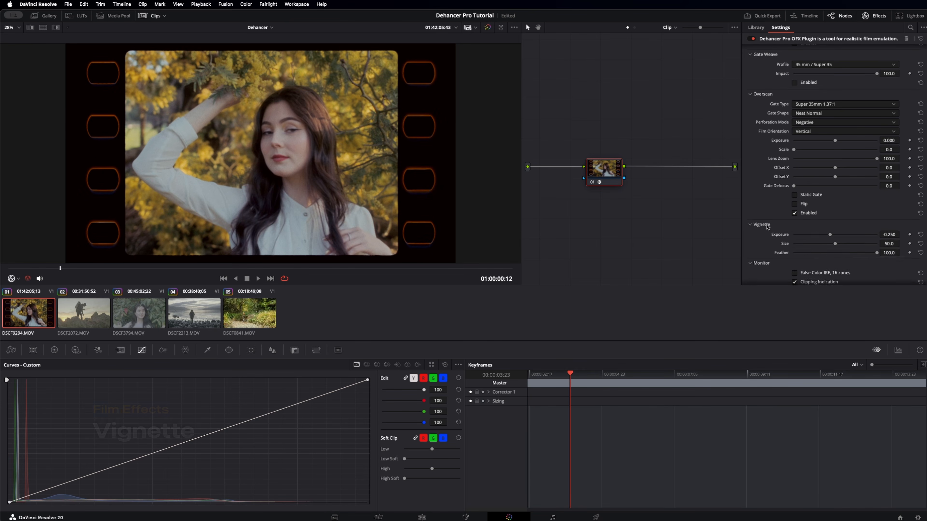
{"action": "scroll", "coordinate": [768, 227], "scroll_direction": "down", "scroll_amount": 4}
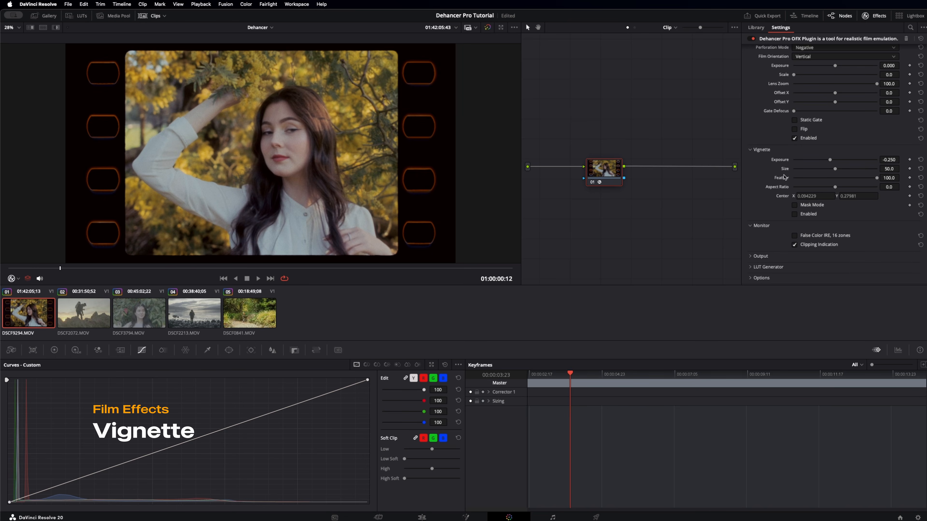
{"action": "left_click", "coordinate": [810, 214]}
{"action": "left_click", "coordinate": [808, 139]}
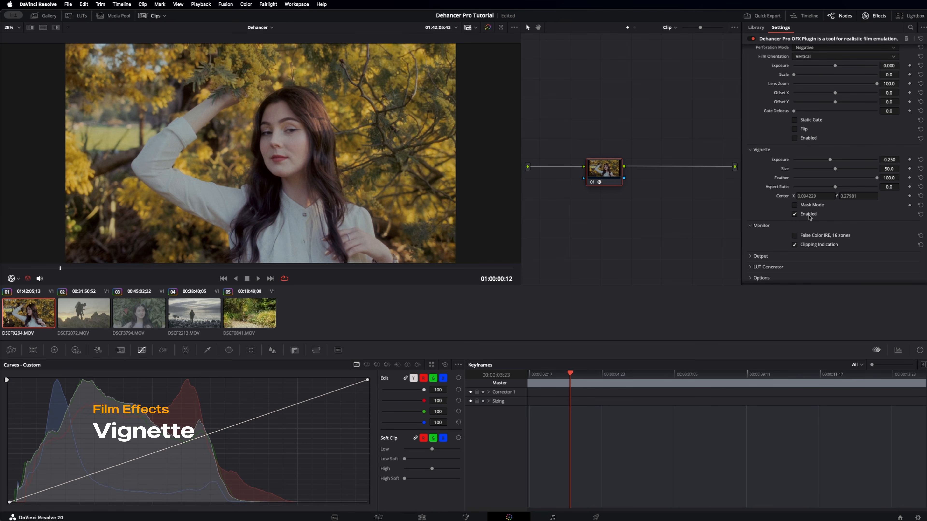
Step: Set the Vignette Exposure to about -0.148 and disable the Vignette
{"action": "mouse_move", "coordinate": [830, 160]}
{"action": "left_mouse_down"}
{"action": "mouse_move", "coordinate": [821, 161]}
{"action": "mouse_move", "coordinate": [831, 160]}
{"action": "left_mouse_up"}
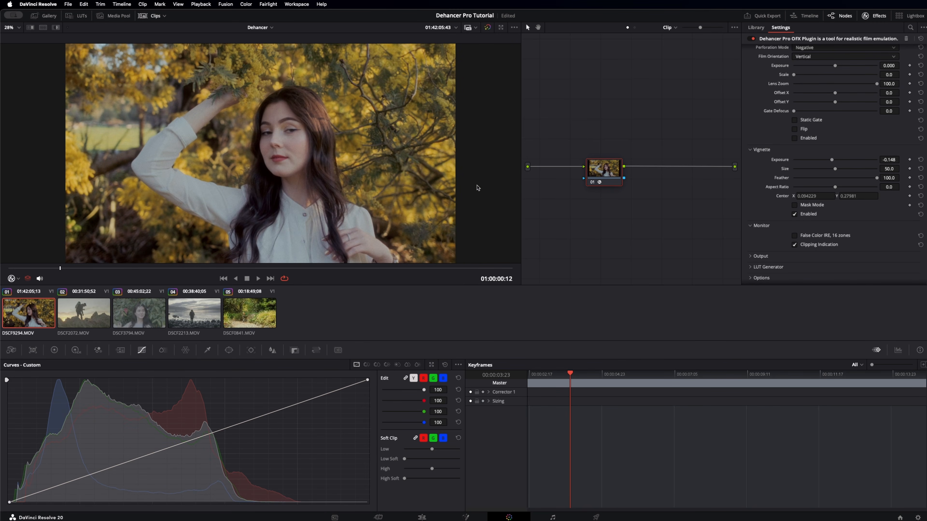
{"action": "left_click", "coordinate": [794, 214]}
Step: Check the image exposure with the False Color IRE, 16 zones monitor, and switch it off again
{"action": "scroll", "coordinate": [798, 191], "scroll_direction": "up", "scroll_amount": 3}
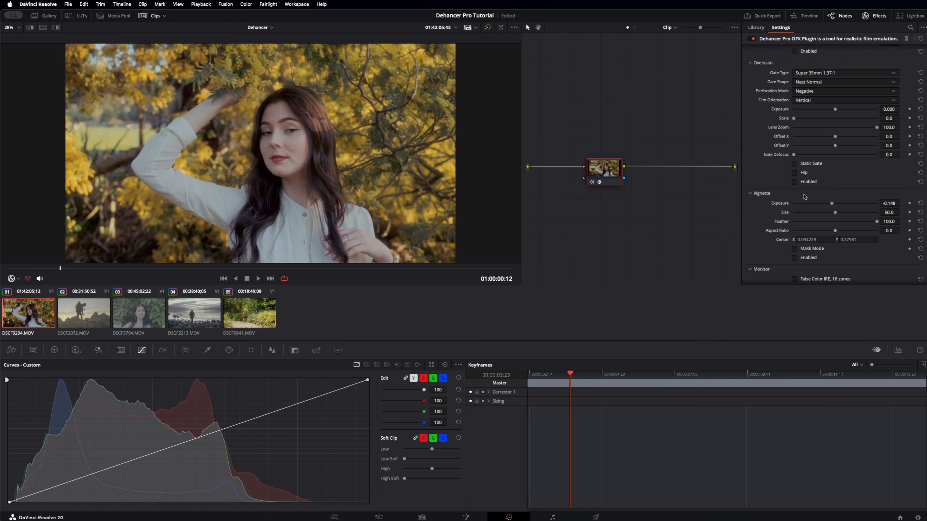
{"action": "scroll", "coordinate": [805, 198], "scroll_direction": "down", "scroll_amount": 3}
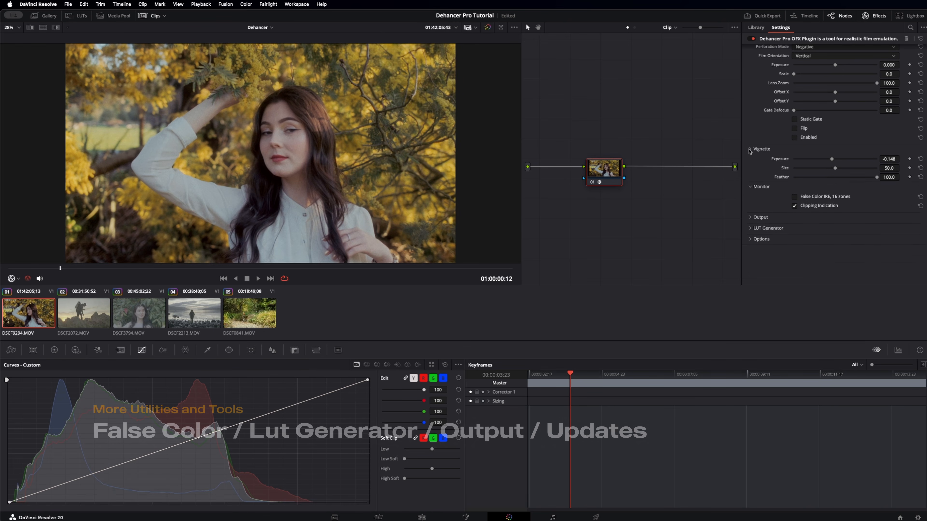
{"action": "scroll", "coordinate": [766, 182], "scroll_direction": "up", "scroll_amount": 3}
{"action": "scroll", "coordinate": [785, 214], "scroll_direction": "down", "scroll_amount": 3}
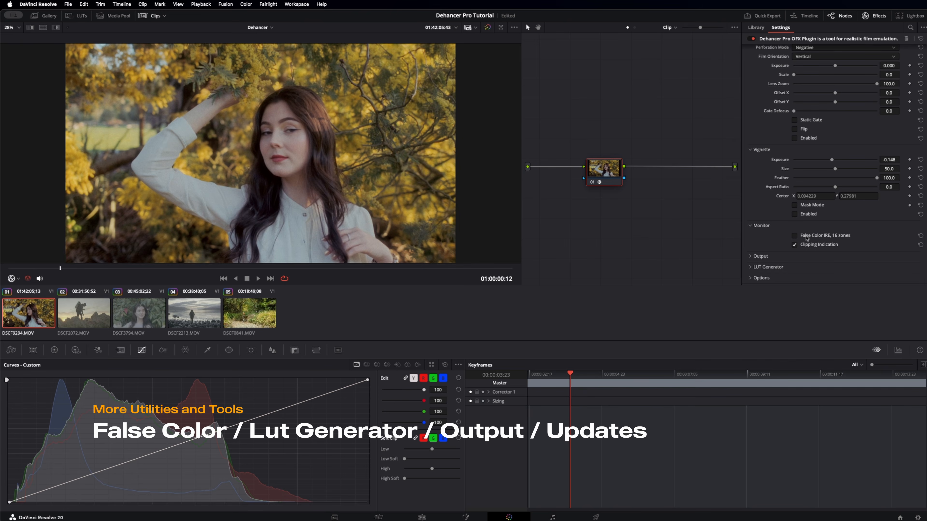
{"action": "left_click", "coordinate": [795, 236]}
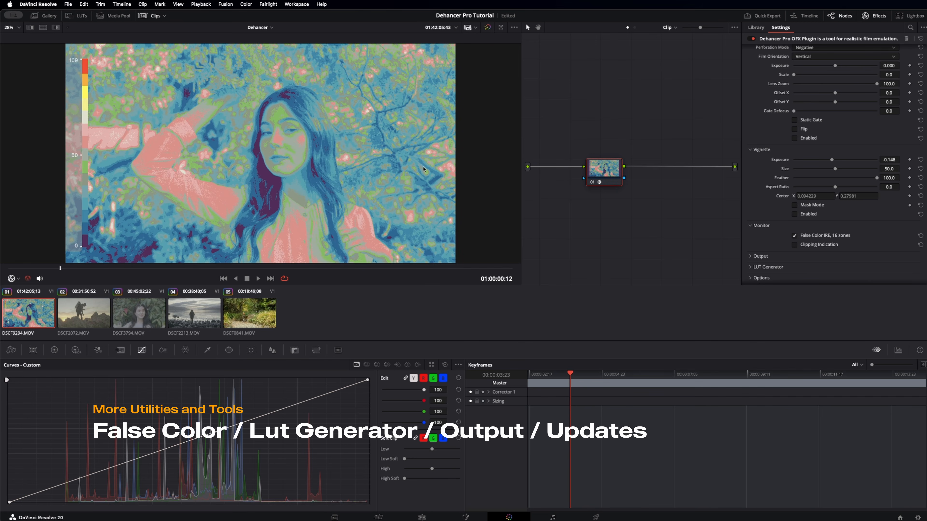
{"action": "left_click", "coordinate": [795, 236]}
Step: Open the Output settings and set Total Impact to about 99.9
{"action": "left_click", "coordinate": [799, 256]}
{"action": "scroll", "coordinate": [801, 258], "scroll_direction": "down", "scroll_amount": 1}
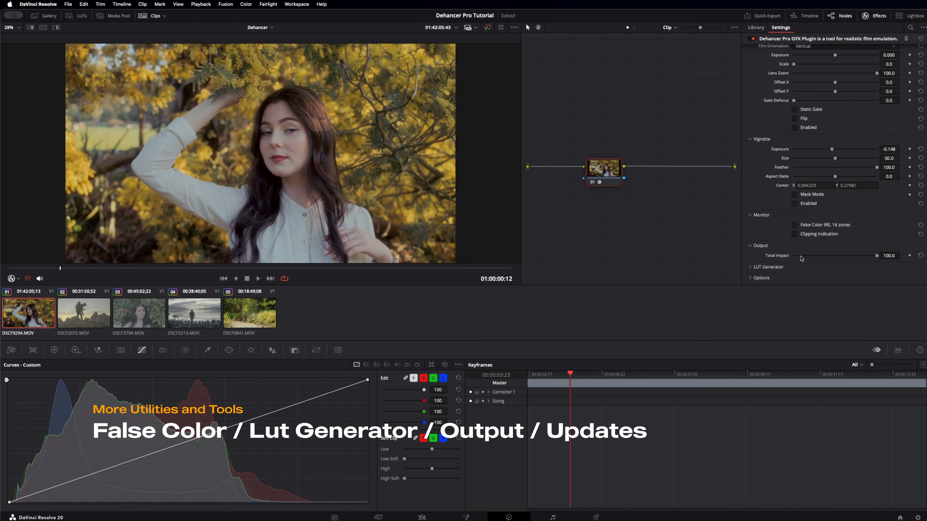
{"action": "mouse_move", "coordinate": [878, 258]}
{"action": "left_mouse_down"}
{"action": "mouse_move", "coordinate": [789, 256]}
{"action": "mouse_move", "coordinate": [886, 256]}
{"action": "left_mouse_up"}
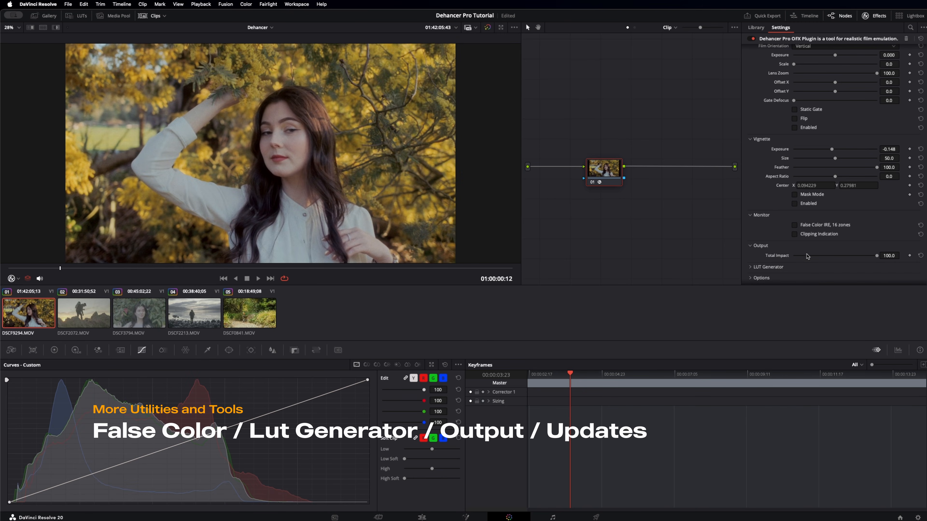
Step: Open the LUT Generator settings and review the LUT Size options, keeping Small (17x17x17)
{"action": "scroll", "coordinate": [845, 257], "scroll_direction": "down", "scroll_amount": 1}
{"action": "left_click", "coordinate": [755, 267]}
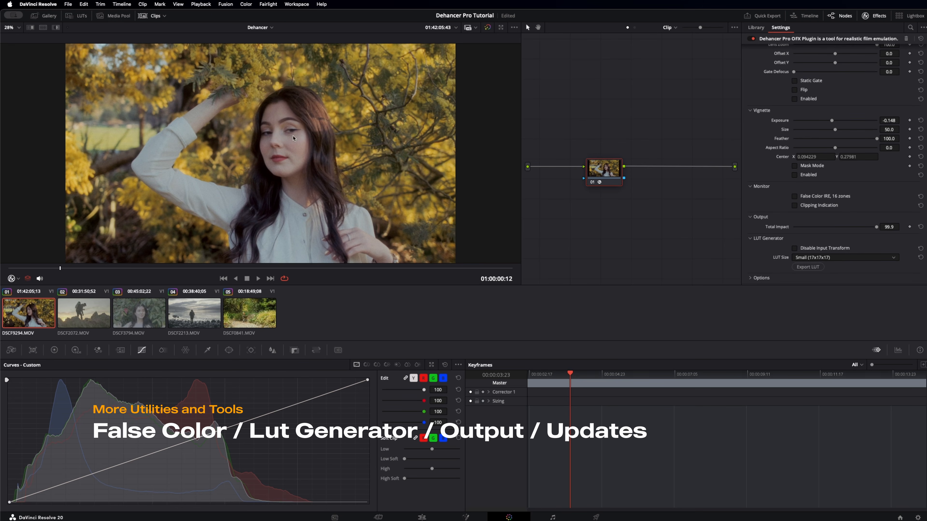
{"action": "left_click", "coordinate": [839, 259]}
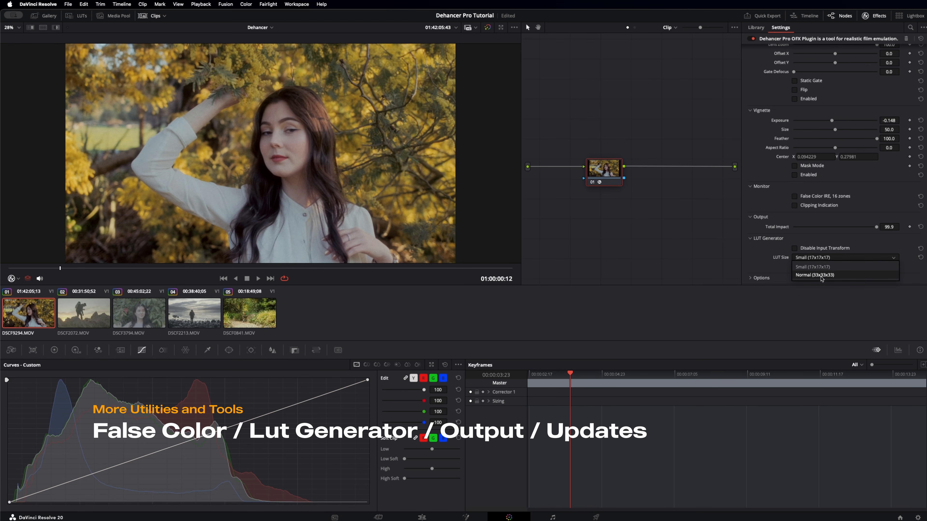
{"action": "left_click", "coordinate": [872, 244]}
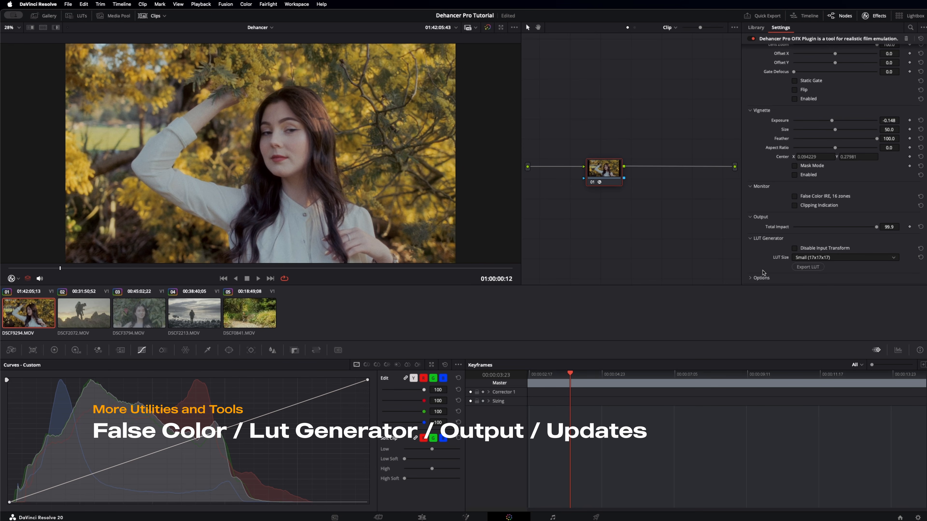
Step: Open the Dehancer Options settings and review the Quality choices, keeping Normal - fast
{"action": "left_click", "coordinate": [751, 279]}
{"action": "scroll", "coordinate": [784, 270], "scroll_direction": "down", "scroll_amount": 2}
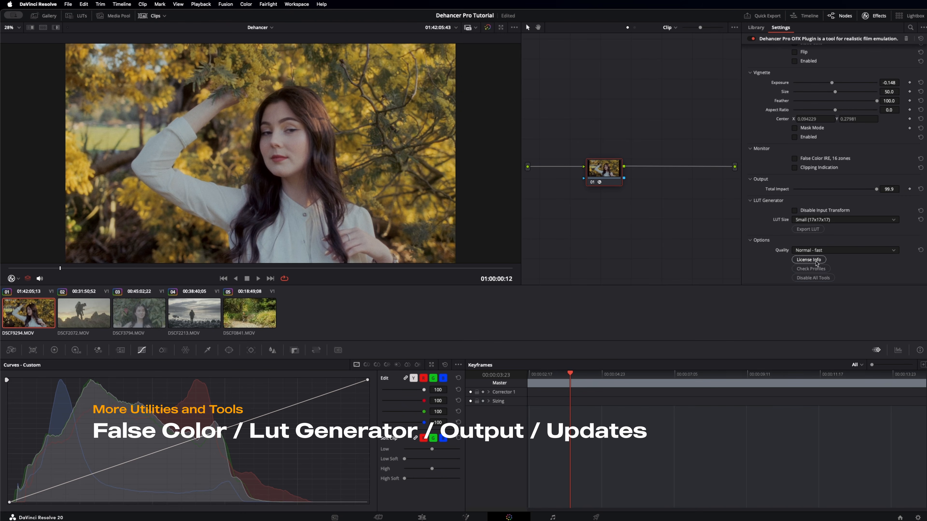
{"action": "left_click", "coordinate": [827, 252]}
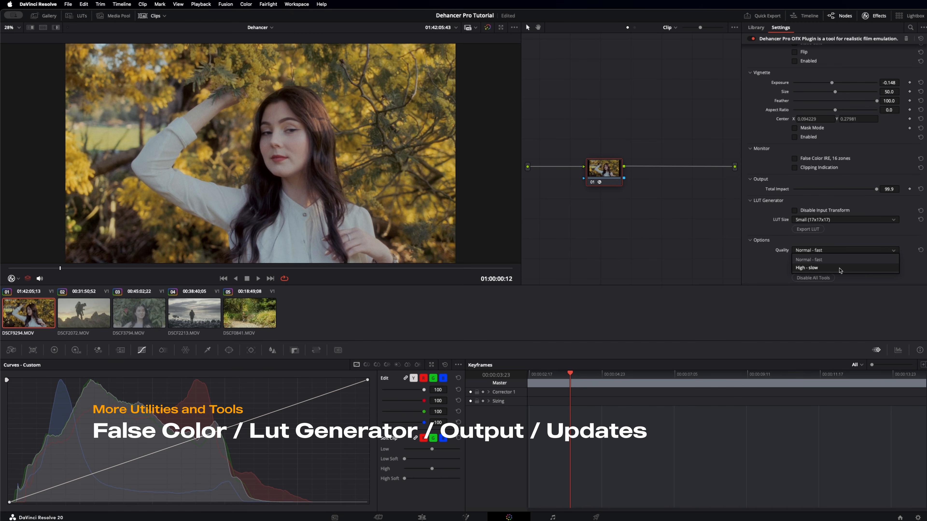
{"action": "left_click", "coordinate": [774, 272]}
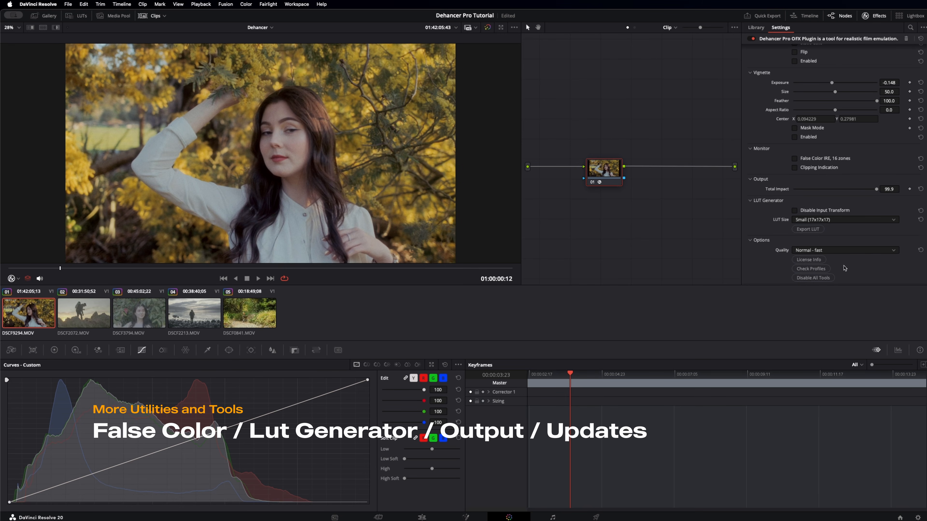
{"action": "scroll", "coordinate": [272, 161], "scroll_direction": "up", "scroll_amount": 2}
{"action": "scroll", "coordinate": [271, 160], "scroll_direction": "down", "scroll_amount": 3}
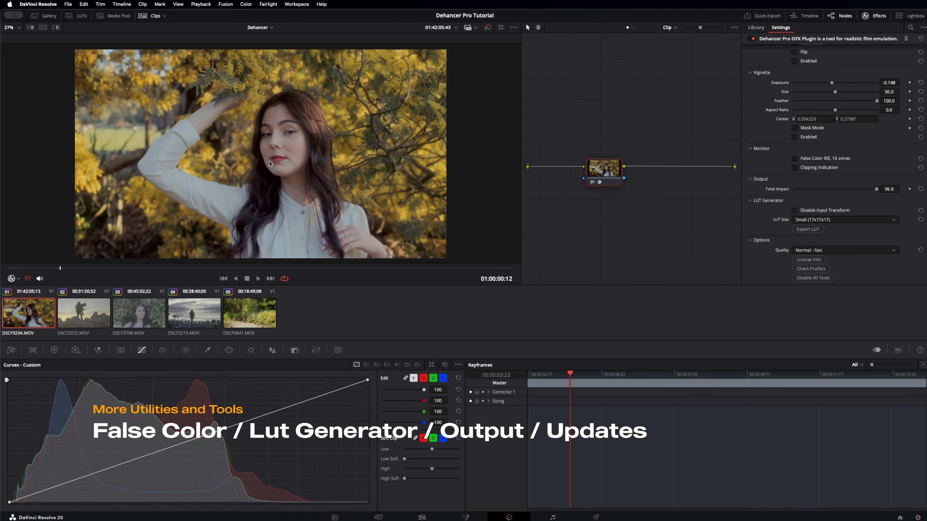
Step: Play the graded DSCF9294.MOV portrait clip, return to its first frame and play it again
{"action": "key", "text": "space"}
{"action": "key", "text": "space"}
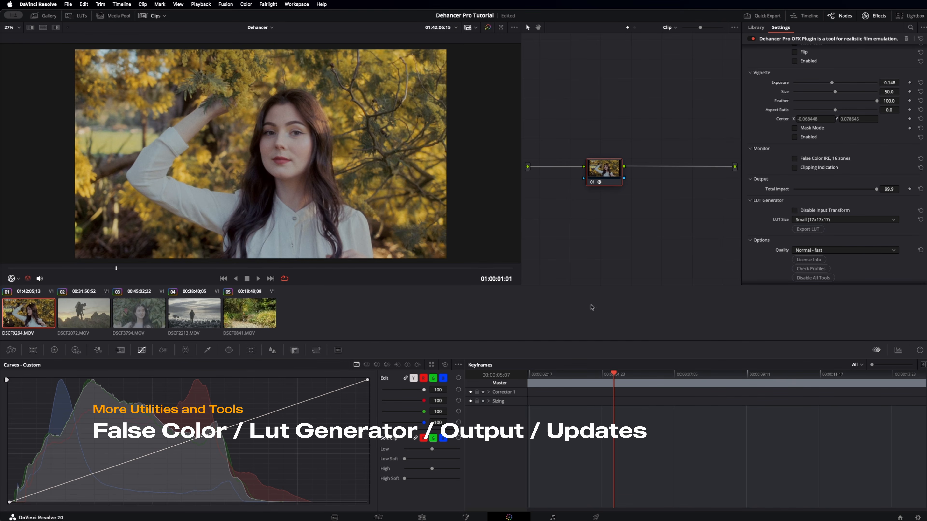
{"action": "left_click_drag", "start_coordinate": [615, 372], "coordinate": [516, 371]}
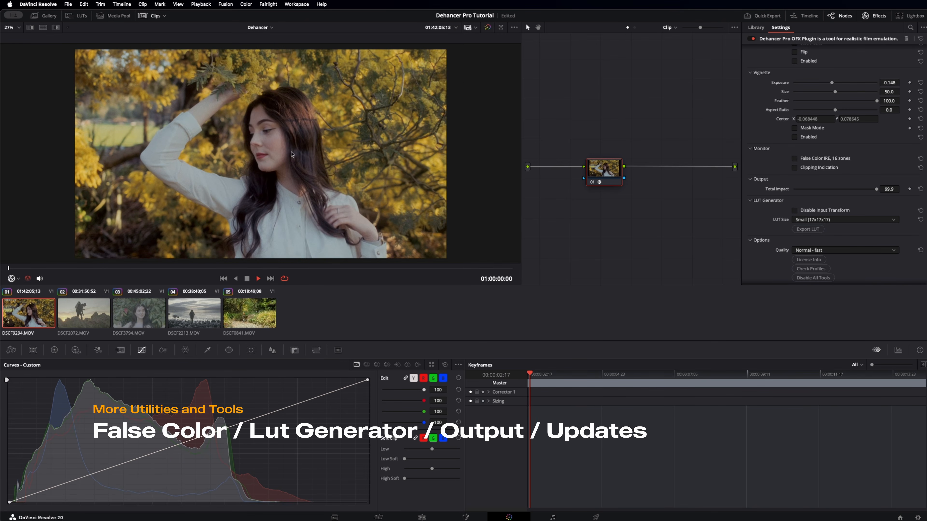
{"action": "key", "text": "space"}
Step: Compare the portrait frame with and without the grade by repeatedly switching the Dehancer Pro effect off and on
{"action": "scroll", "coordinate": [750, 154], "scroll_direction": "up", "scroll_amount": 10}
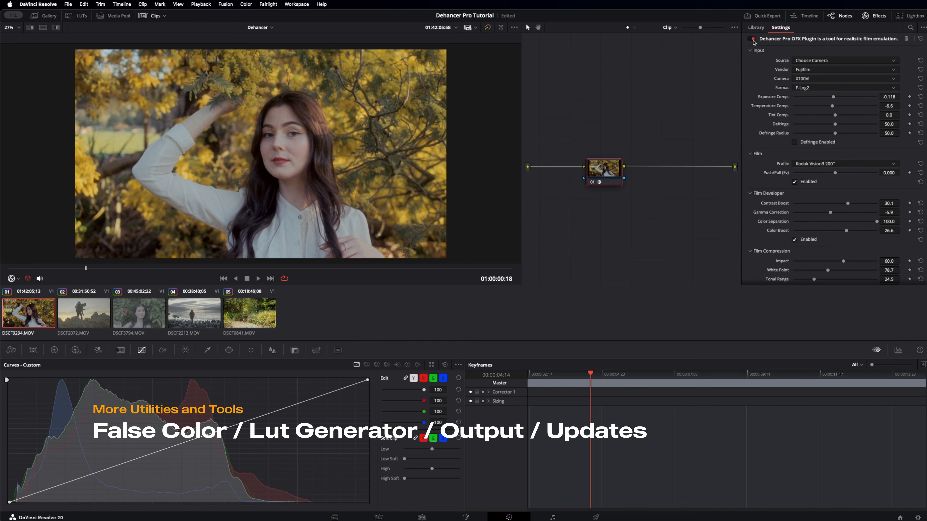
{"action": "left_click", "coordinate": [752, 38]}
{"action": "left_click", "coordinate": [753, 39]}
{"action": "left_click", "coordinate": [753, 38]}
{"action": "left_click", "coordinate": [753, 38]}
{"action": "left_click", "coordinate": [753, 38]}
{"action": "left_click", "coordinate": [752, 39]}
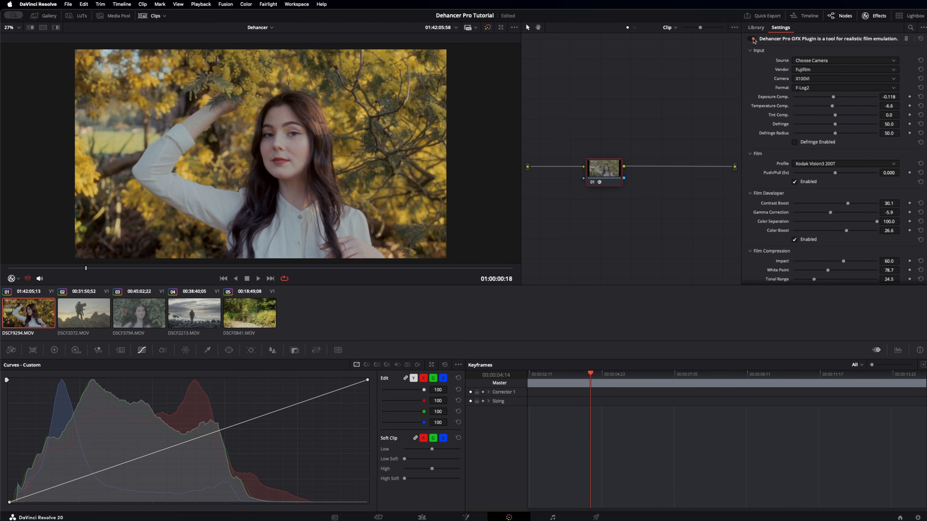
Step: Return to the start of the portrait clip and compare the footage with and without Dehancer Pro during playback
{"action": "left_click_drag", "start_coordinate": [591, 374], "coordinate": [530, 375]}
{"action": "left_click", "coordinate": [753, 38]}
{"action": "left_click", "coordinate": [753, 39]}
{"action": "key", "text": "space"}
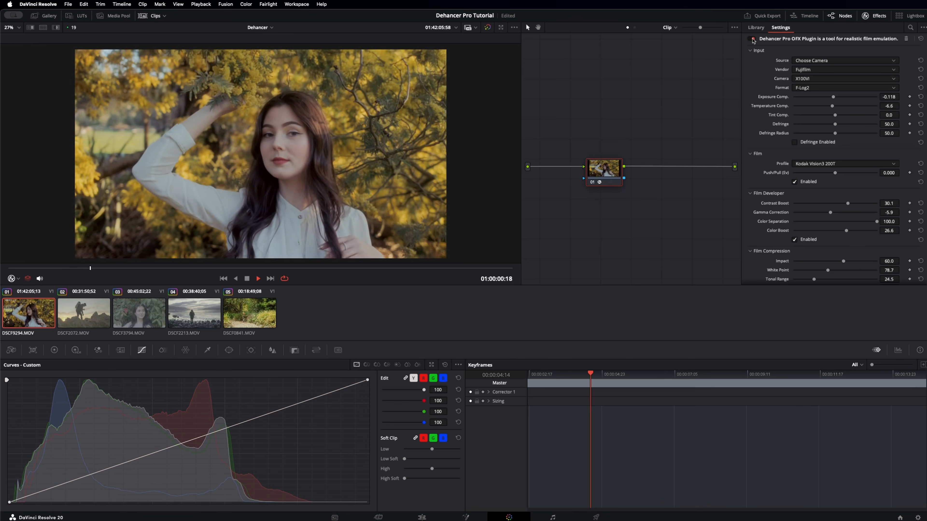
{"action": "left_click", "coordinate": [753, 38]}
{"action": "key", "text": "space"}
{"action": "left_click", "coordinate": [752, 38]}
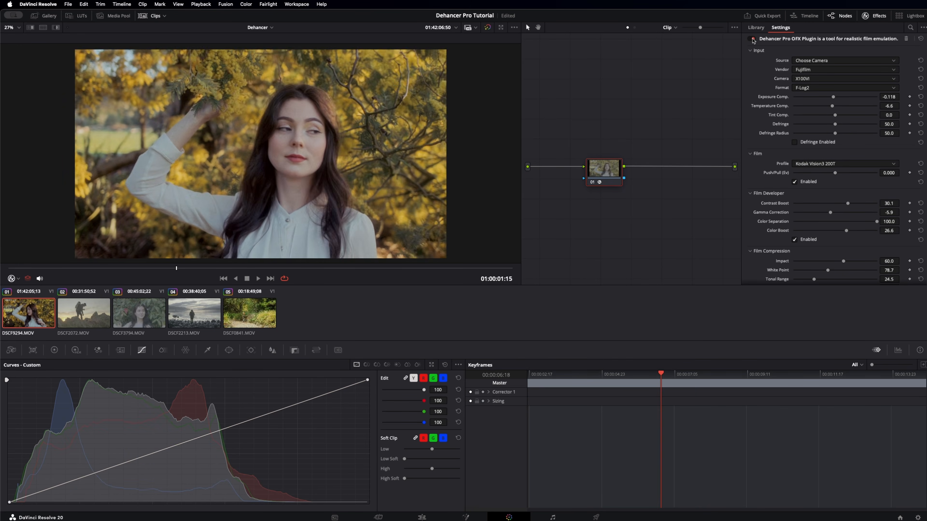
{"action": "key", "text": "space"}
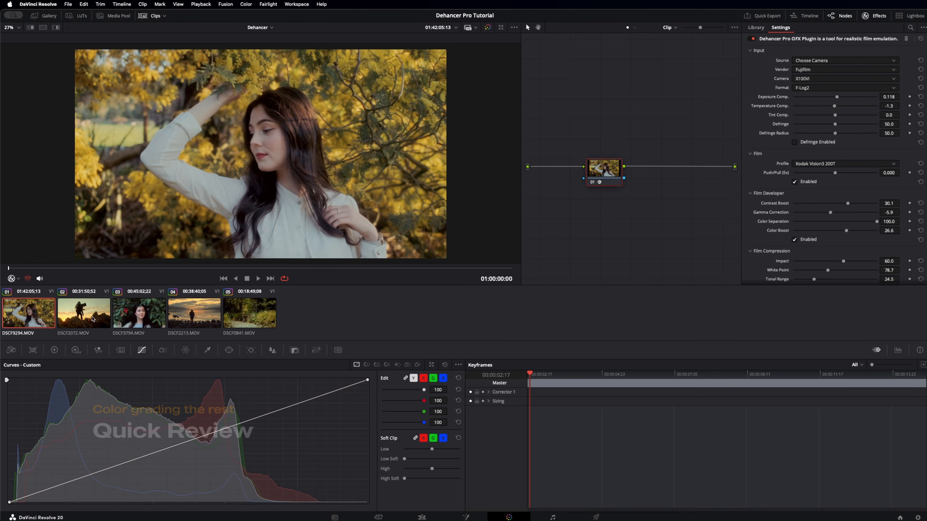
Step: Open the graded DSCF2072.MOV hiker clip and play it from the start to review its look
{"action": "left_click", "coordinate": [97, 316]}
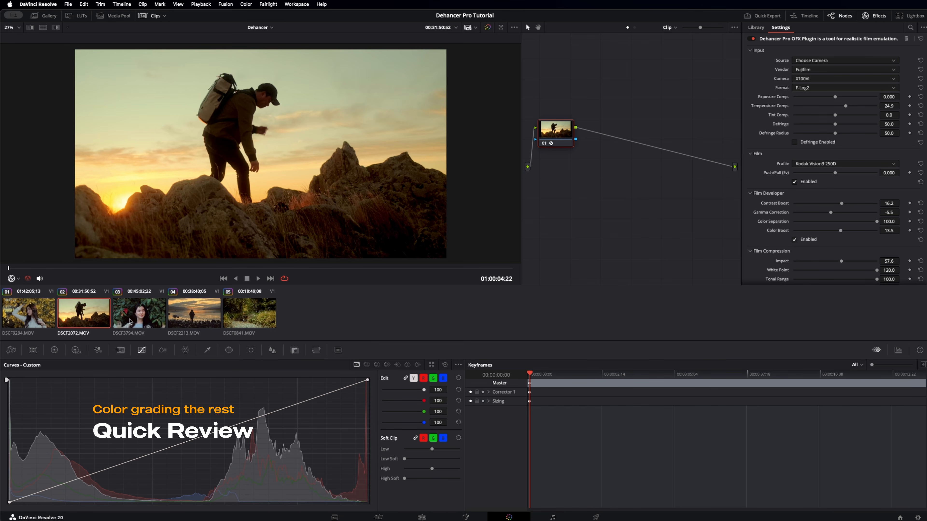
{"action": "left_click", "coordinate": [50, 319]}
{"action": "left_click", "coordinate": [101, 317]}
{"action": "key", "text": "space"}
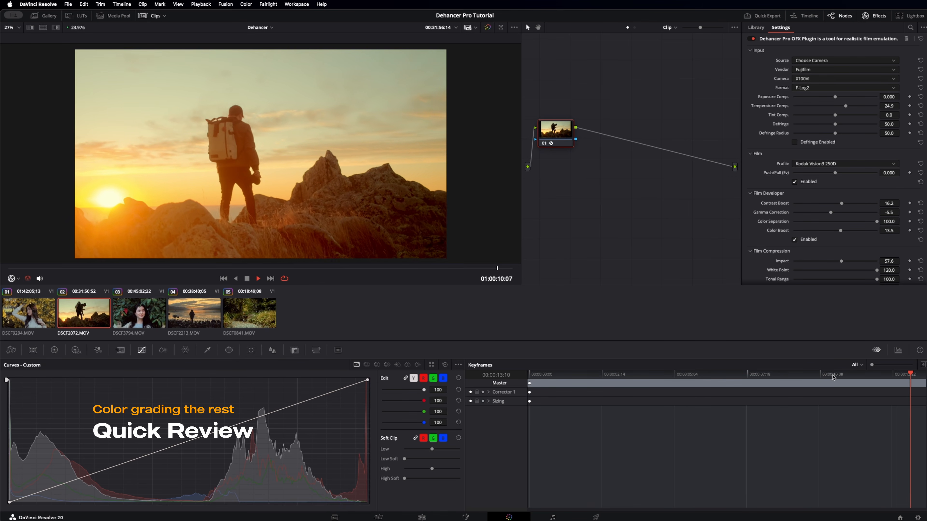
{"action": "key", "text": "space"}
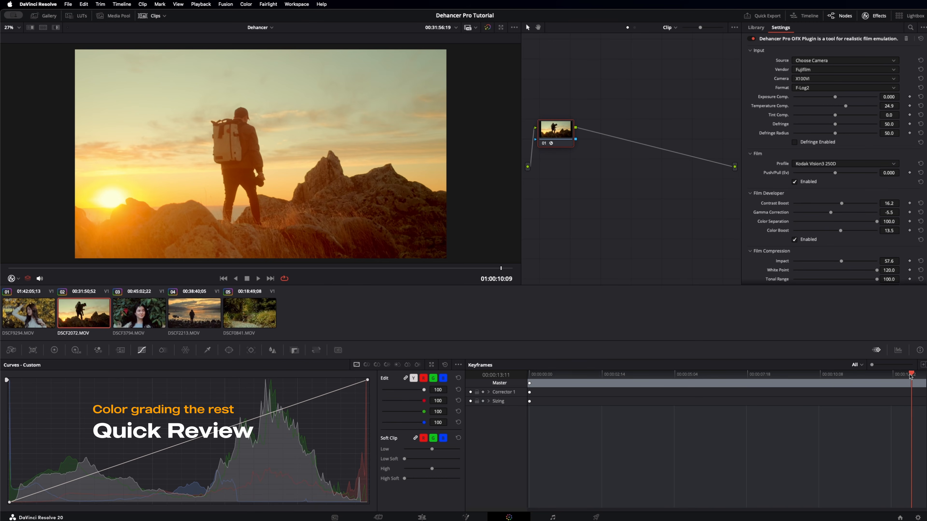
{"action": "left_click_drag", "start_coordinate": [917, 373], "coordinate": [518, 376]}
{"action": "key", "text": "space"}
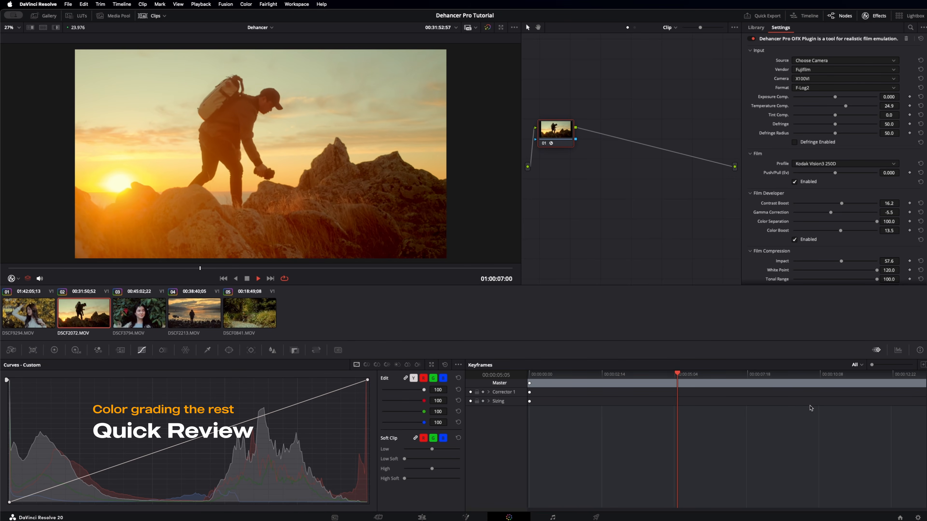
{"action": "key", "text": "space"}
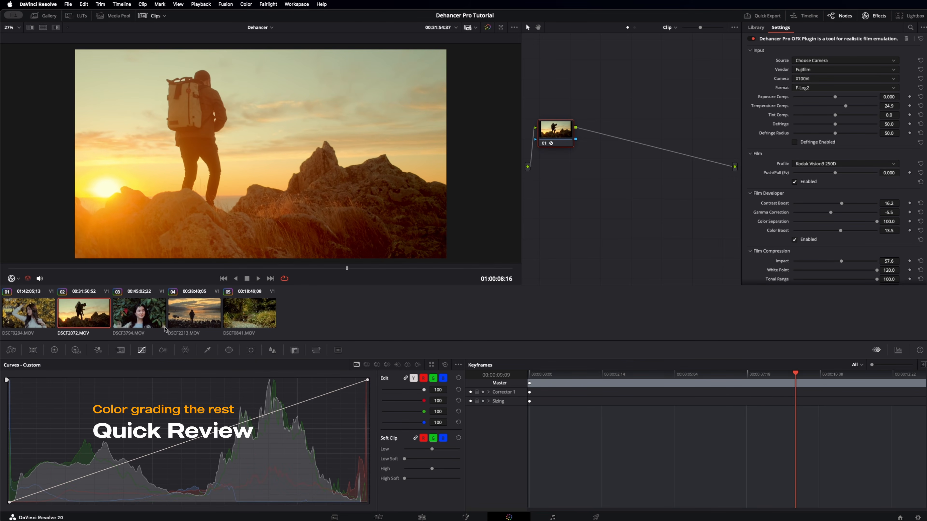
{"action": "left_click_drag", "start_coordinate": [799, 374], "coordinate": [713, 379]}
Step: Open the graded DSCF3794.MOV red-leaf portrait clip and play it through to review its look
{"action": "left_click", "coordinate": [152, 327]}
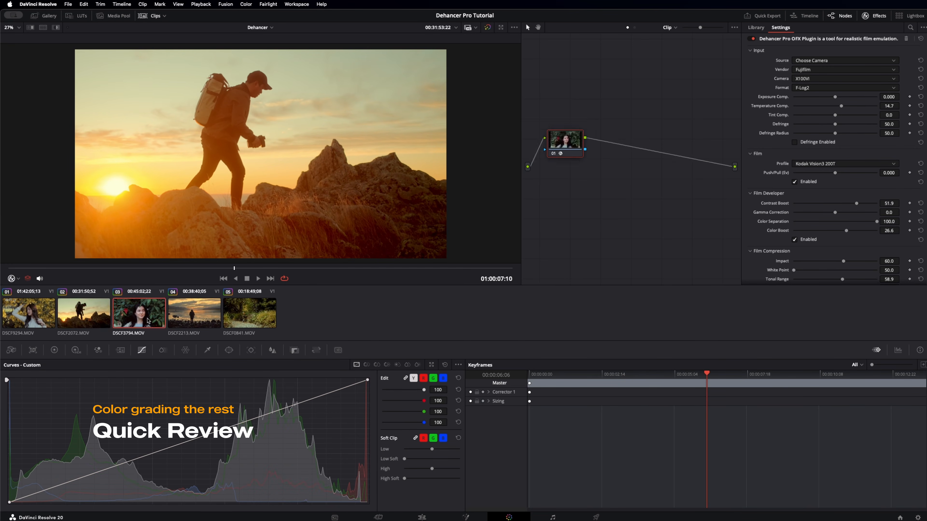
{"action": "key", "text": "space"}
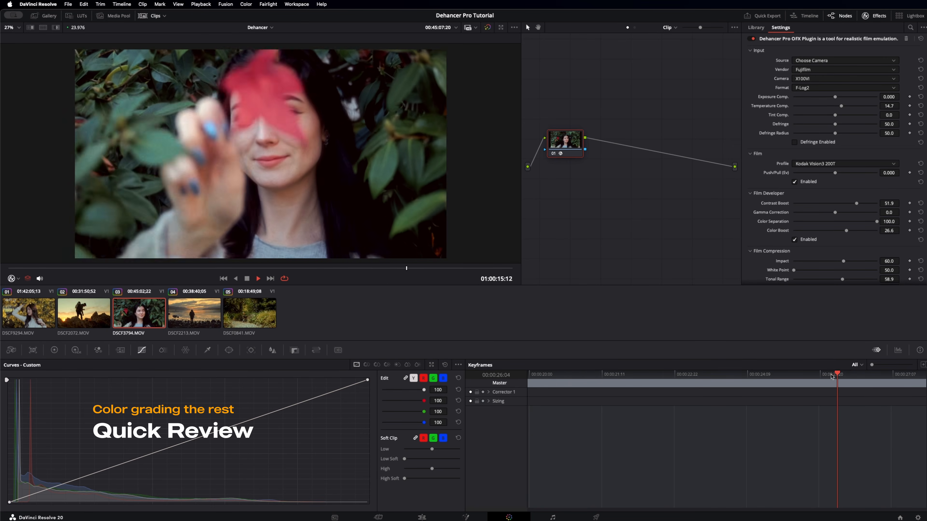
{"action": "key", "text": "space"}
{"action": "left_click_drag", "start_coordinate": [786, 378], "coordinate": [533, 377]}
{"action": "key", "text": "space"}
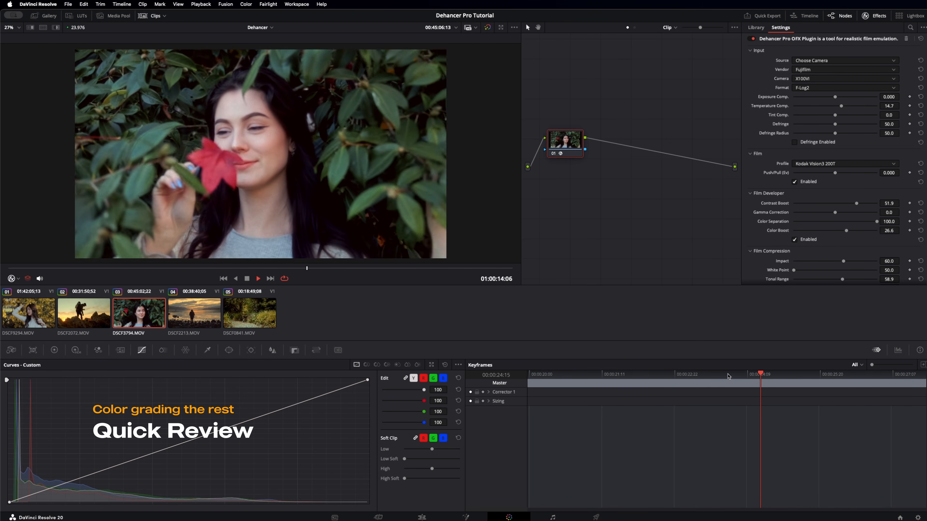
{"action": "left_click_drag", "start_coordinate": [816, 377], "coordinate": [613, 372]}
Step: Open the DSCF2213.MOV lake clip, move its node lower in the node graph and look through its Dehancer settings
{"action": "left_click", "coordinate": [191, 316]}
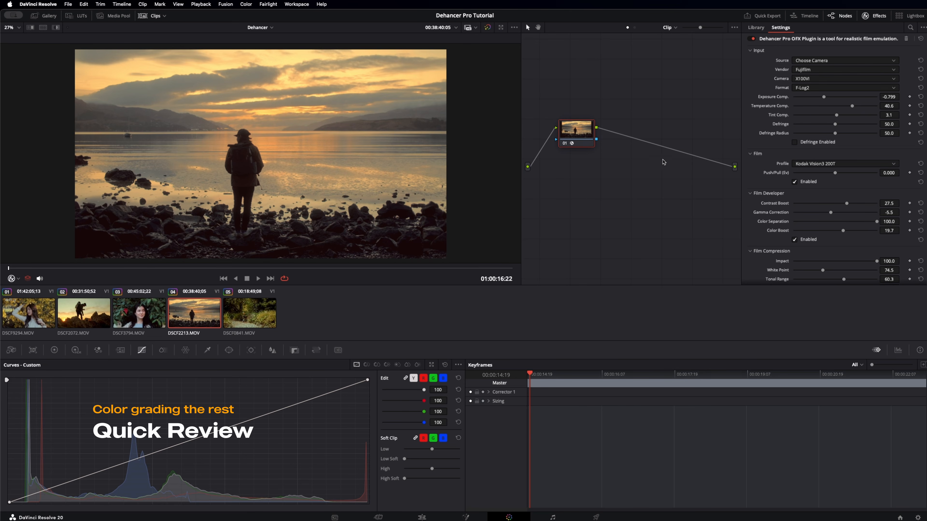
{"action": "left_click_drag", "start_coordinate": [579, 136], "coordinate": [583, 163]}
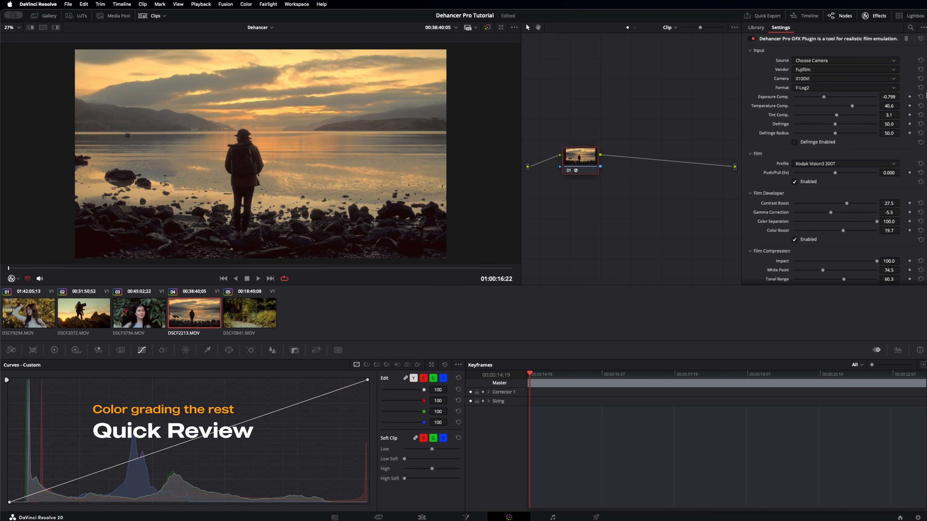
{"action": "scroll", "coordinate": [836, 165], "scroll_direction": "down", "scroll_amount": 3}
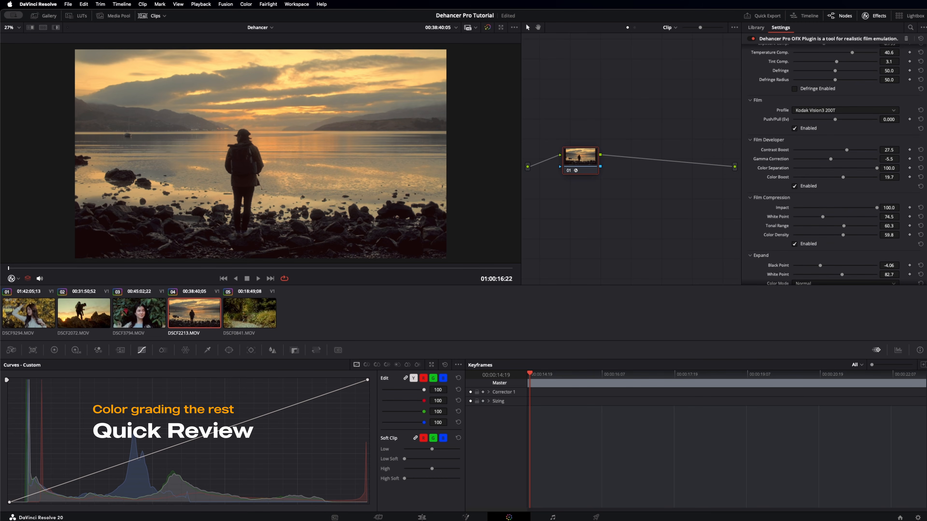
{"action": "scroll", "coordinate": [836, 164], "scroll_direction": "down", "scroll_amount": 10}
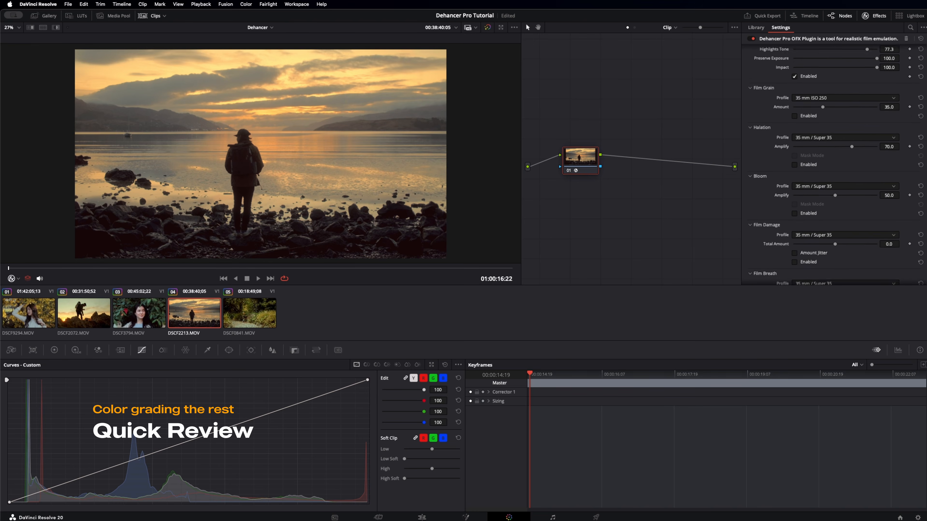
Step: Cool the lake clip's Color Head tones to about -58.1 for shadows, -59.8 for midtones and -60.7 for highlights
{"action": "scroll", "coordinate": [836, 164], "scroll_direction": "up", "scroll_amount": 12}
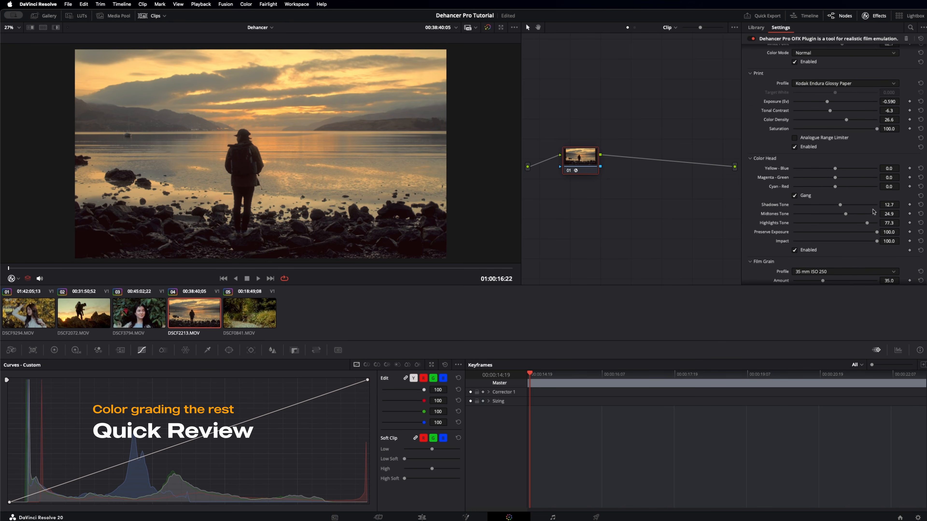
{"action": "left_click_drag", "start_coordinate": [840, 206], "coordinate": [816, 226]}
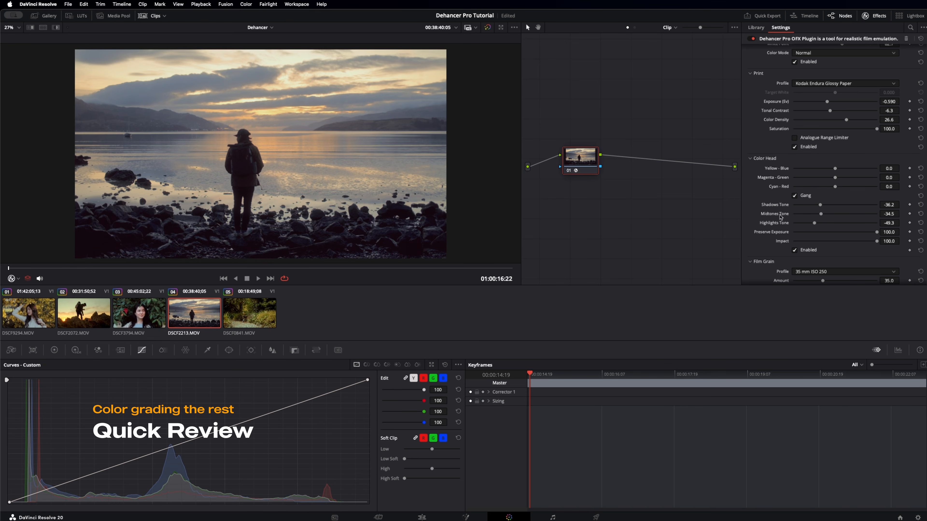
{"action": "left_click_drag", "start_coordinate": [821, 207], "coordinate": [809, 224]}
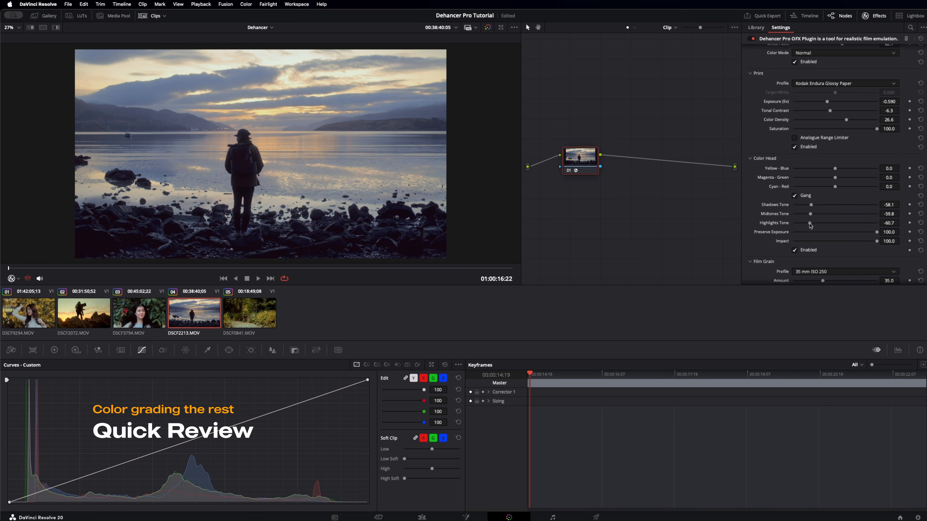
Step: Open the DSCF0841.MOV garden clip and review its input Source options, keeping Rec.709
{"action": "left_click", "coordinate": [254, 320]}
{"action": "scroll", "coordinate": [849, 148], "scroll_direction": "up", "scroll_amount": 10}
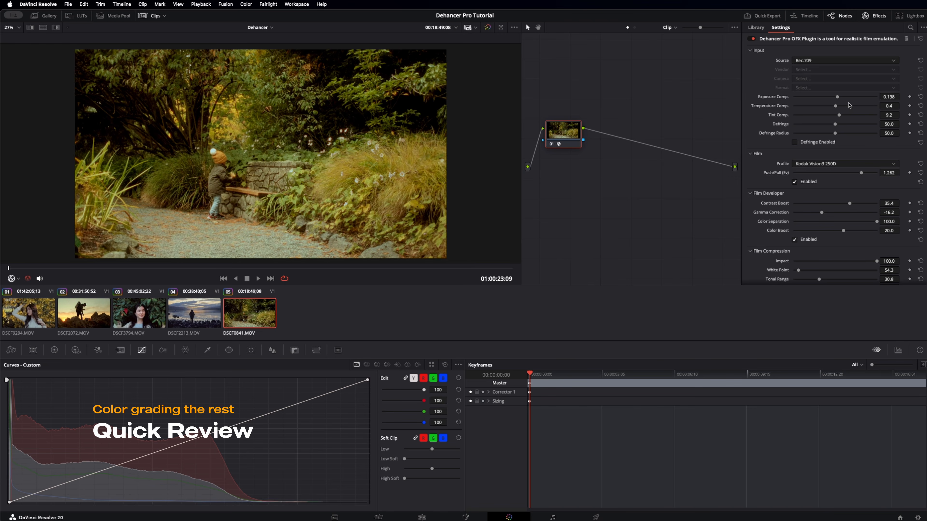
{"action": "left_click", "coordinate": [813, 66]}
{"action": "left_click", "coordinate": [830, 63]}
Step: Review the garden clip's film profiles, keeping Kodak Vision3 250D, and set Push/Pull to about 1.179
{"action": "scroll", "coordinate": [860, 149], "scroll_direction": "down", "scroll_amount": 3}
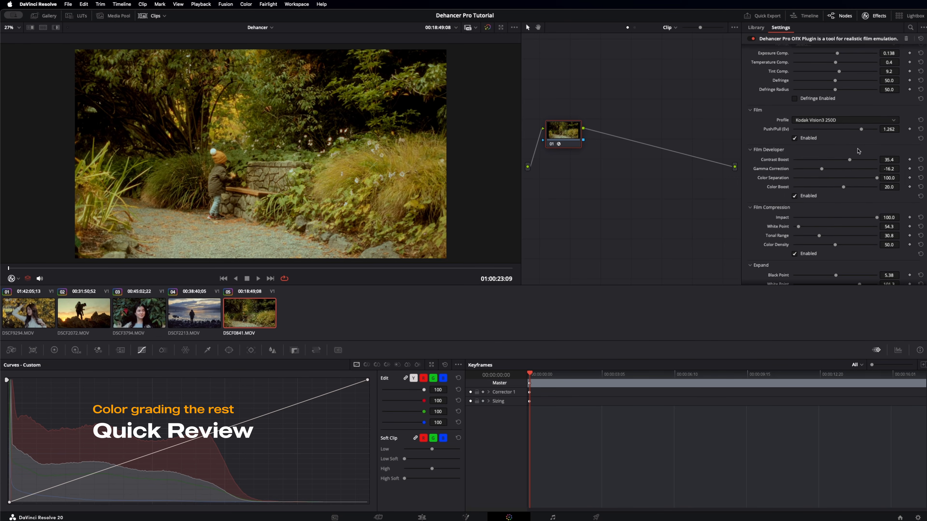
{"action": "left_click", "coordinate": [827, 124]}
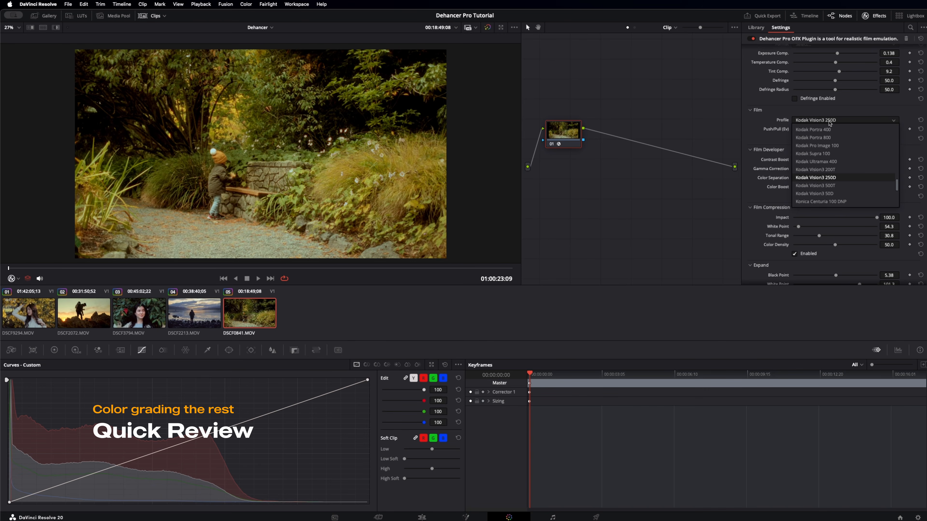
{"action": "left_click", "coordinate": [838, 122]}
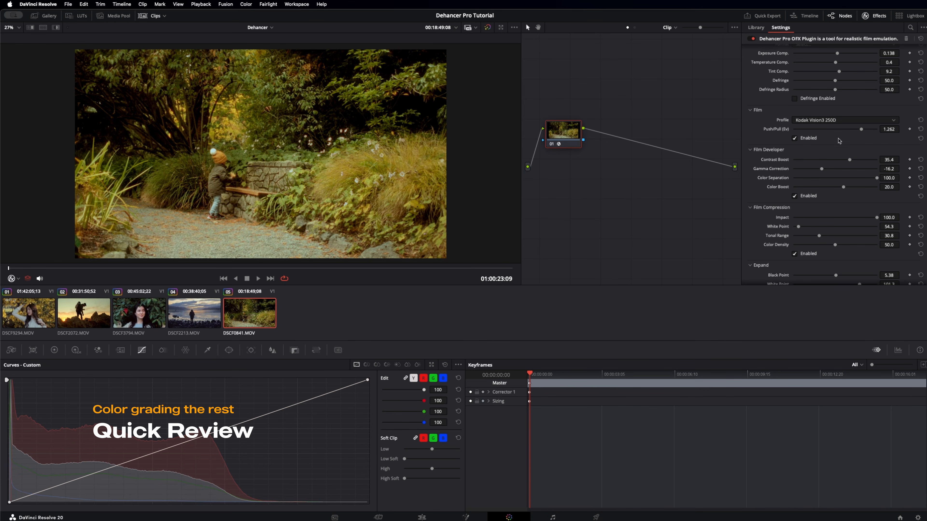
{"action": "left_click_drag", "start_coordinate": [861, 132], "coordinate": [861, 133]}
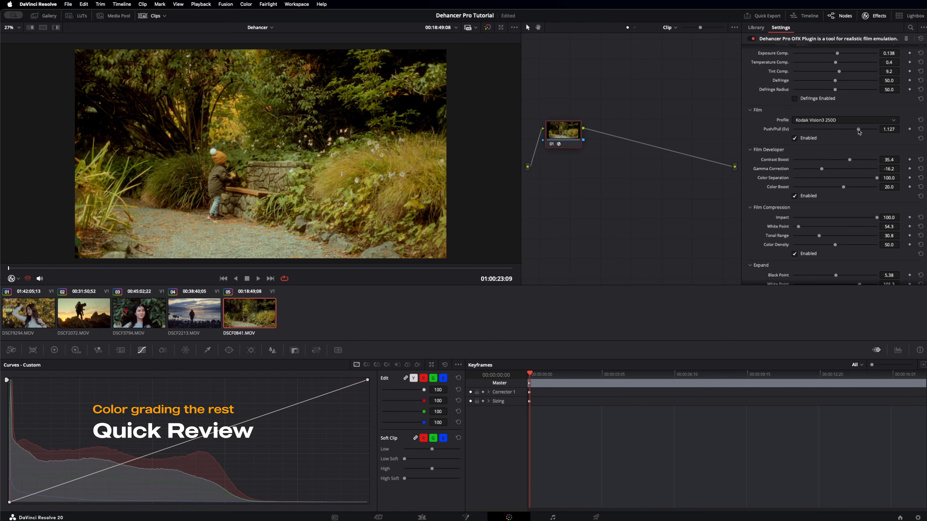
{"action": "mouse_move", "coordinate": [861, 132]}
{"action": "left_mouse_down"}
{"action": "mouse_move", "coordinate": [831, 134]}
{"action": "mouse_move", "coordinate": [861, 135]}
{"action": "left_mouse_up"}
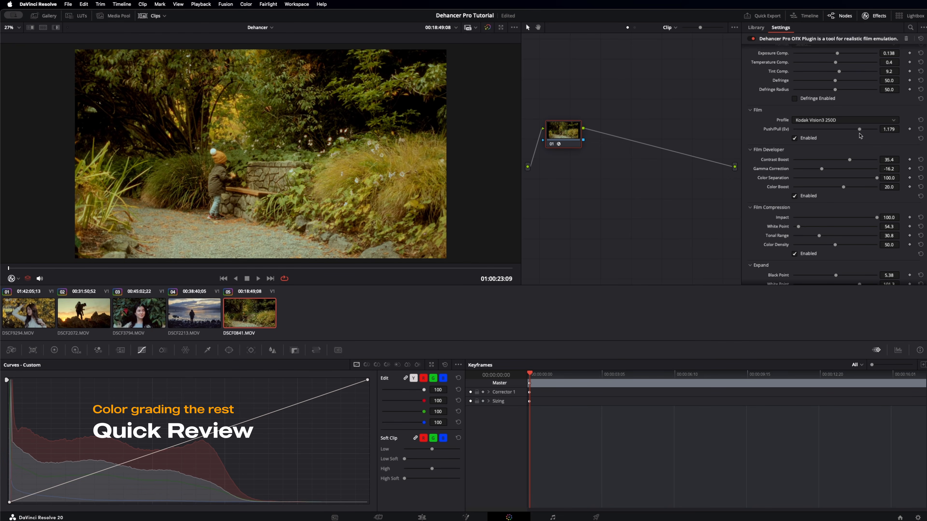
{"action": "scroll", "coordinate": [854, 180], "scroll_direction": "down", "scroll_amount": 2}
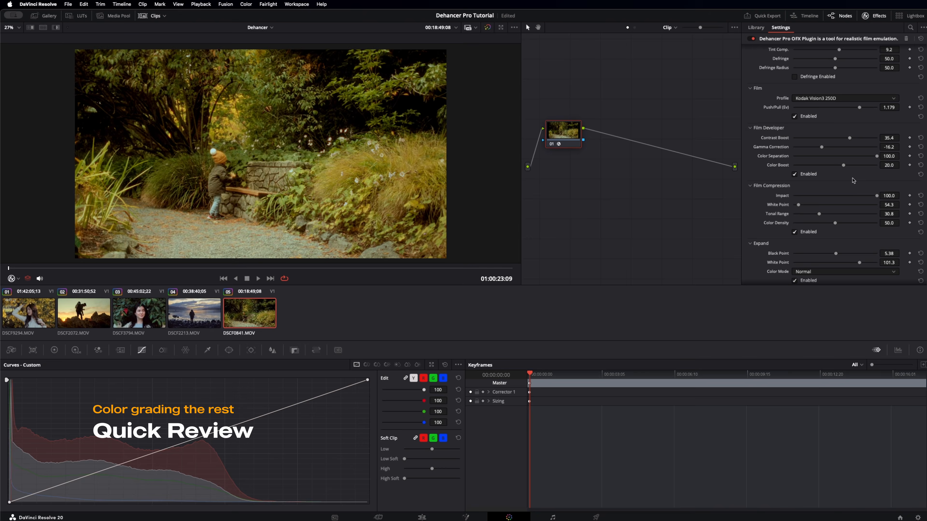